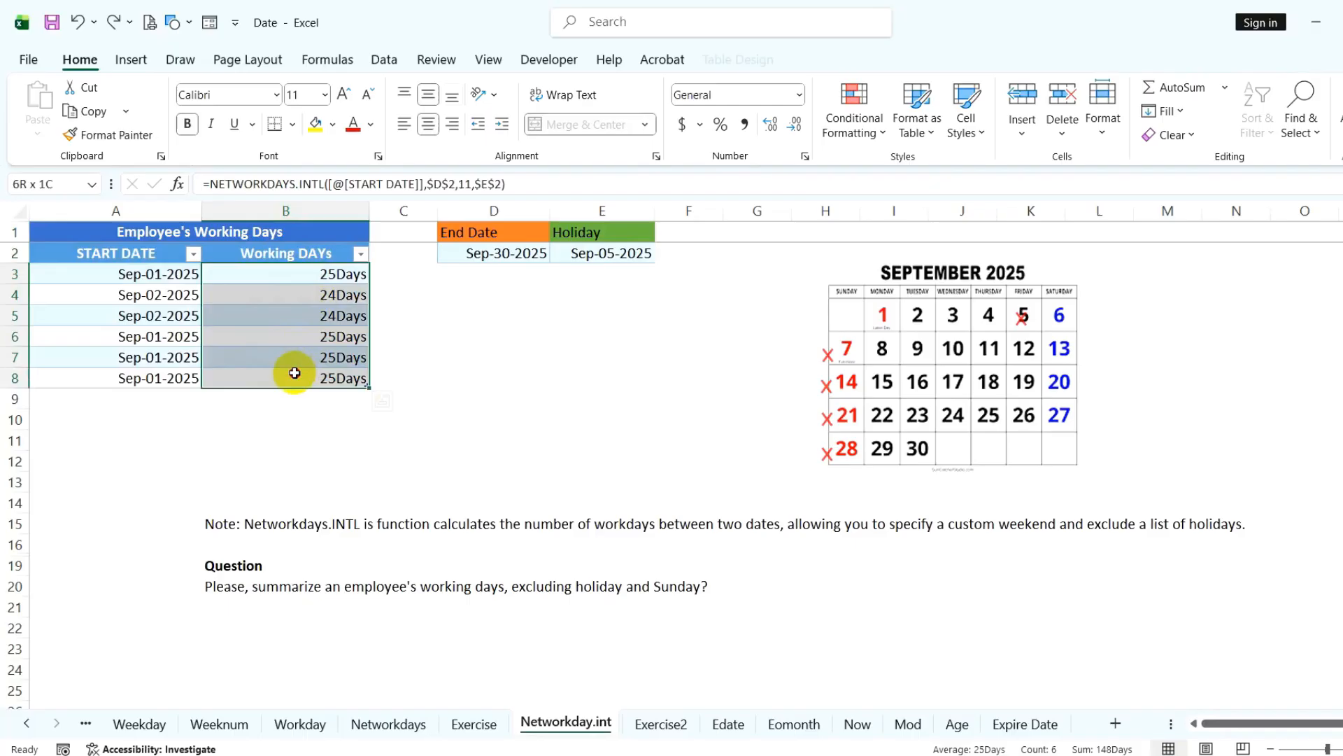
- Review the September calendar, Holiday and End Date cells, start date, Networkdays.INTL note and question
click(938, 456)
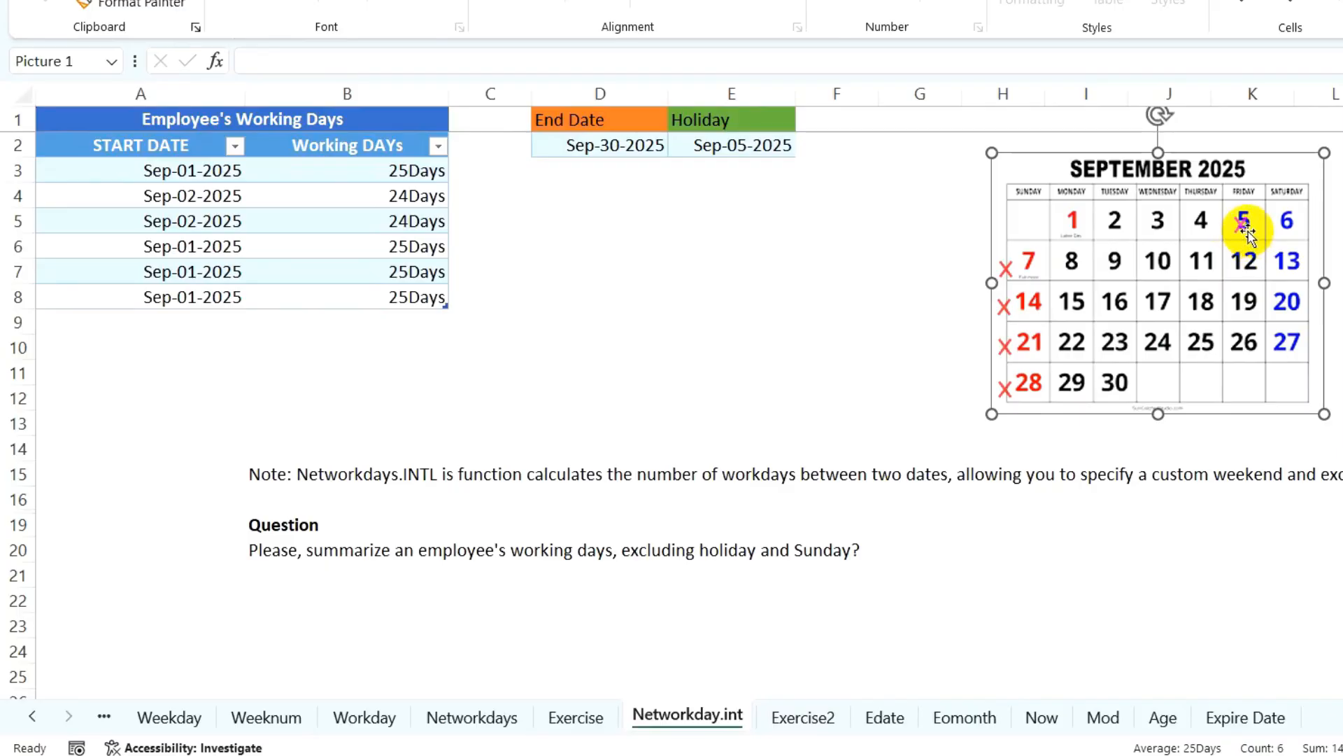
drag(745, 120, 743, 155)
drag(594, 119, 603, 150)
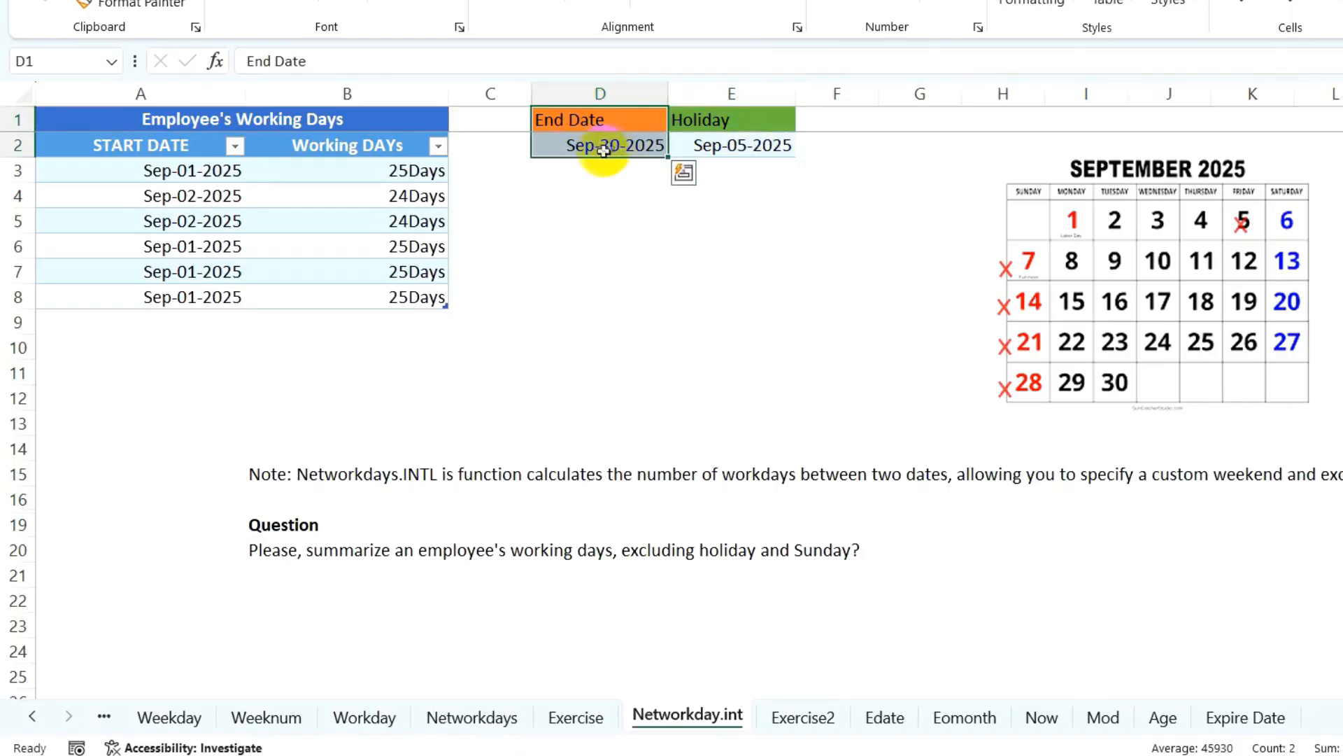
click(190, 172)
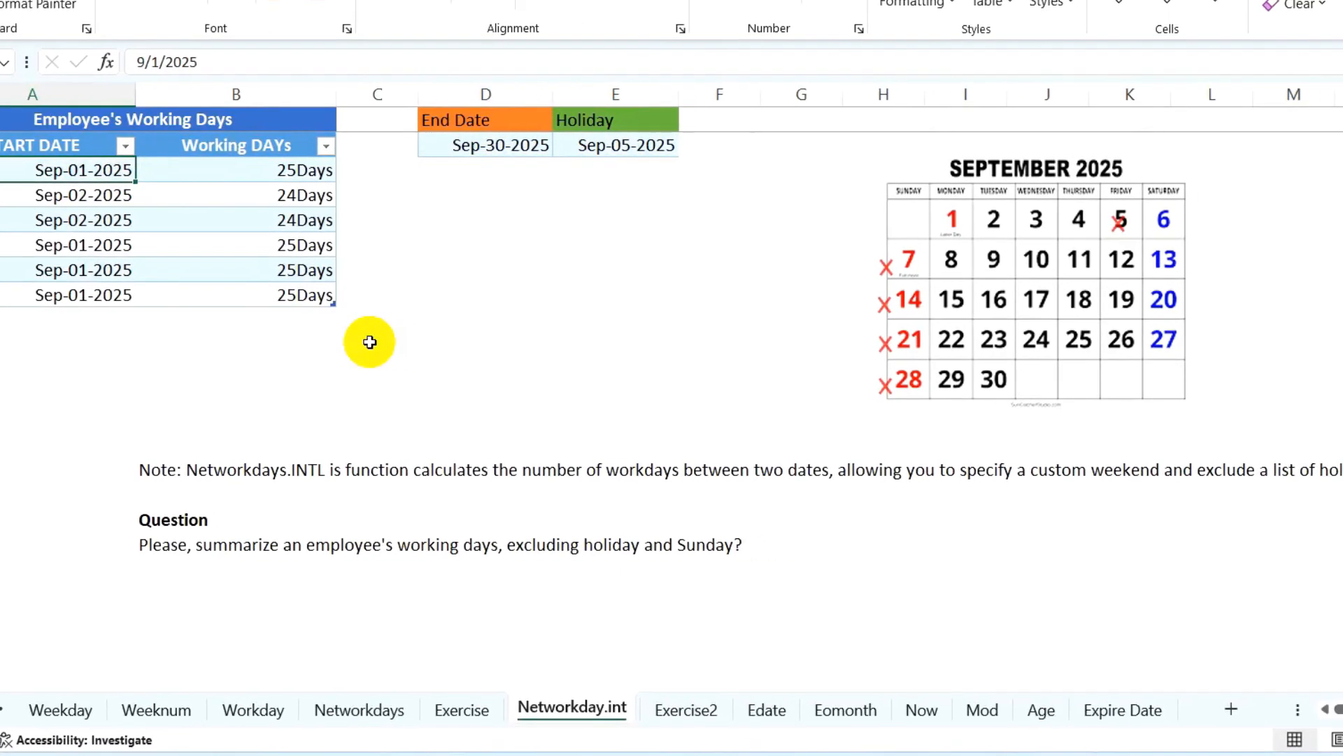
drag(97, 466, 1274, 474)
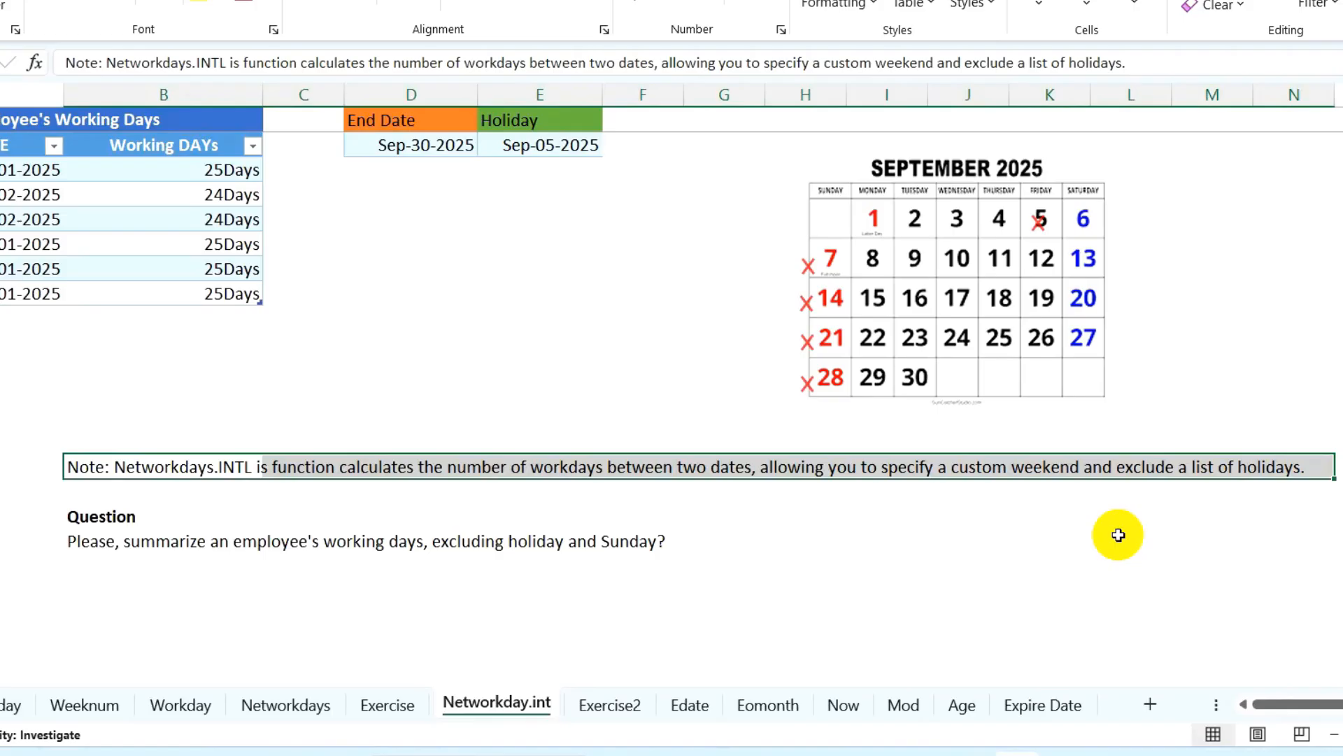
drag(103, 516, 711, 543)
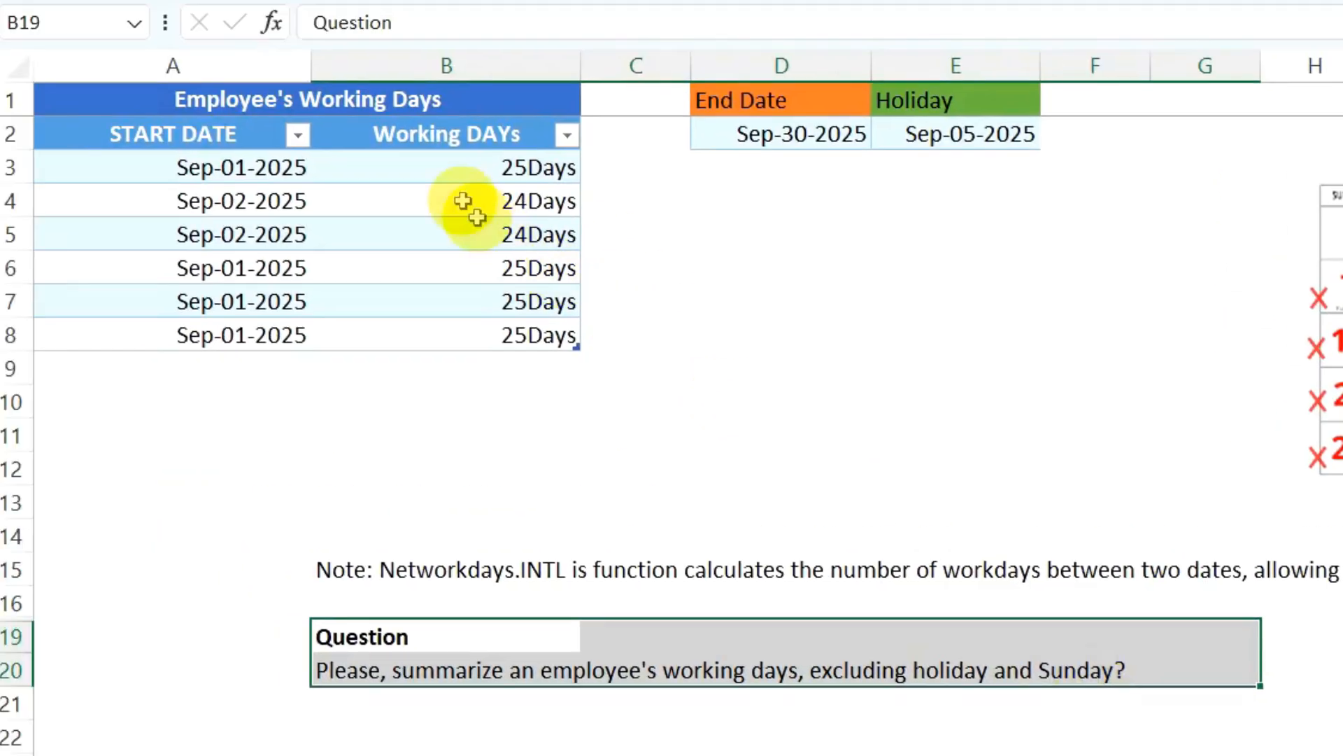
- Clear the existing Working DAYs values in B3:B8
click(444, 168)
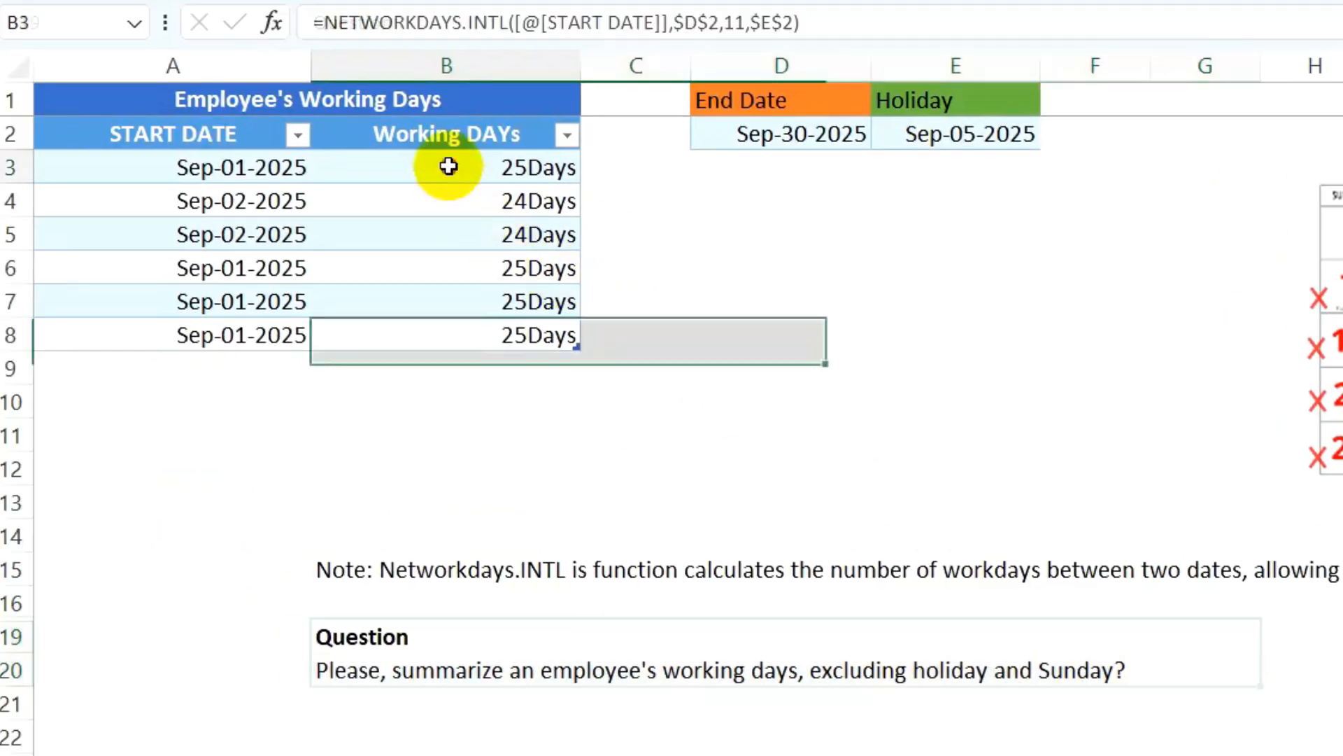
drag(443, 168, 458, 335)
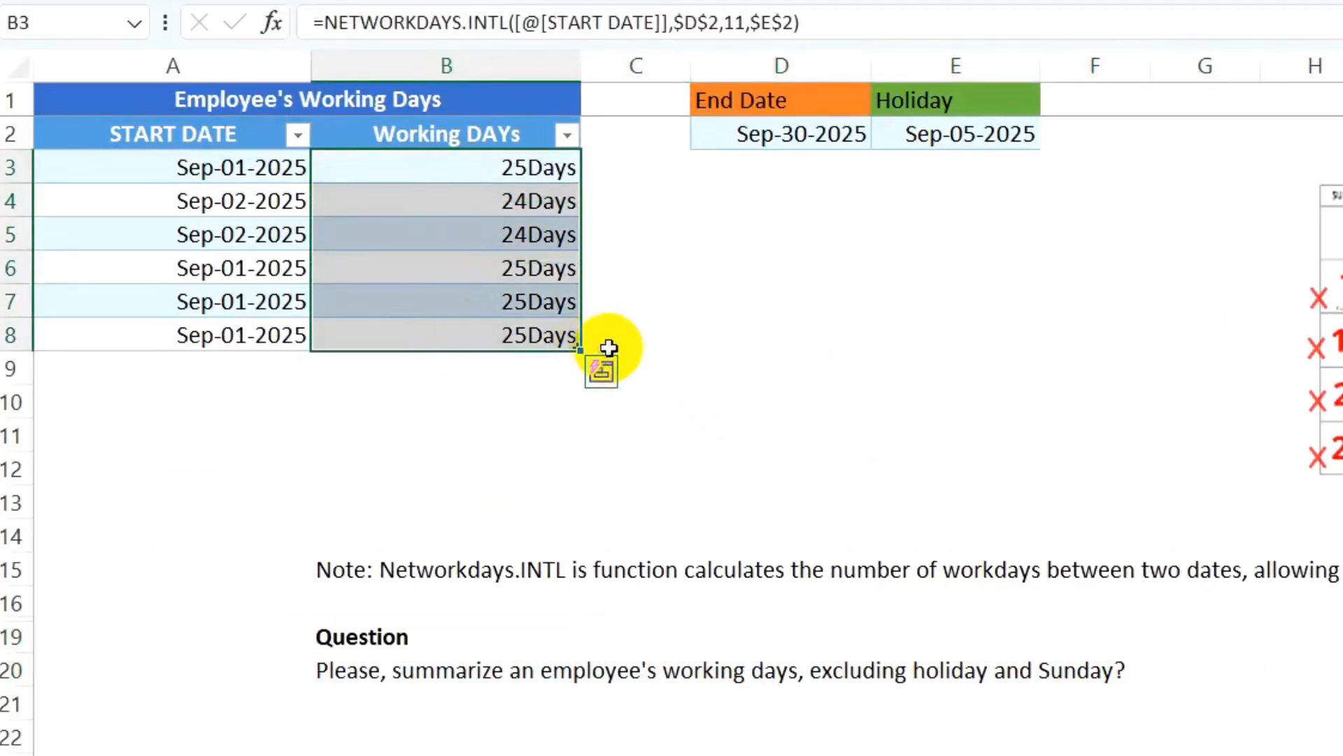
key(Delete)
- In B3, begin =NETWORKDAYS.INTL with the row's start date and absolute end date $D$2
click(498, 169)
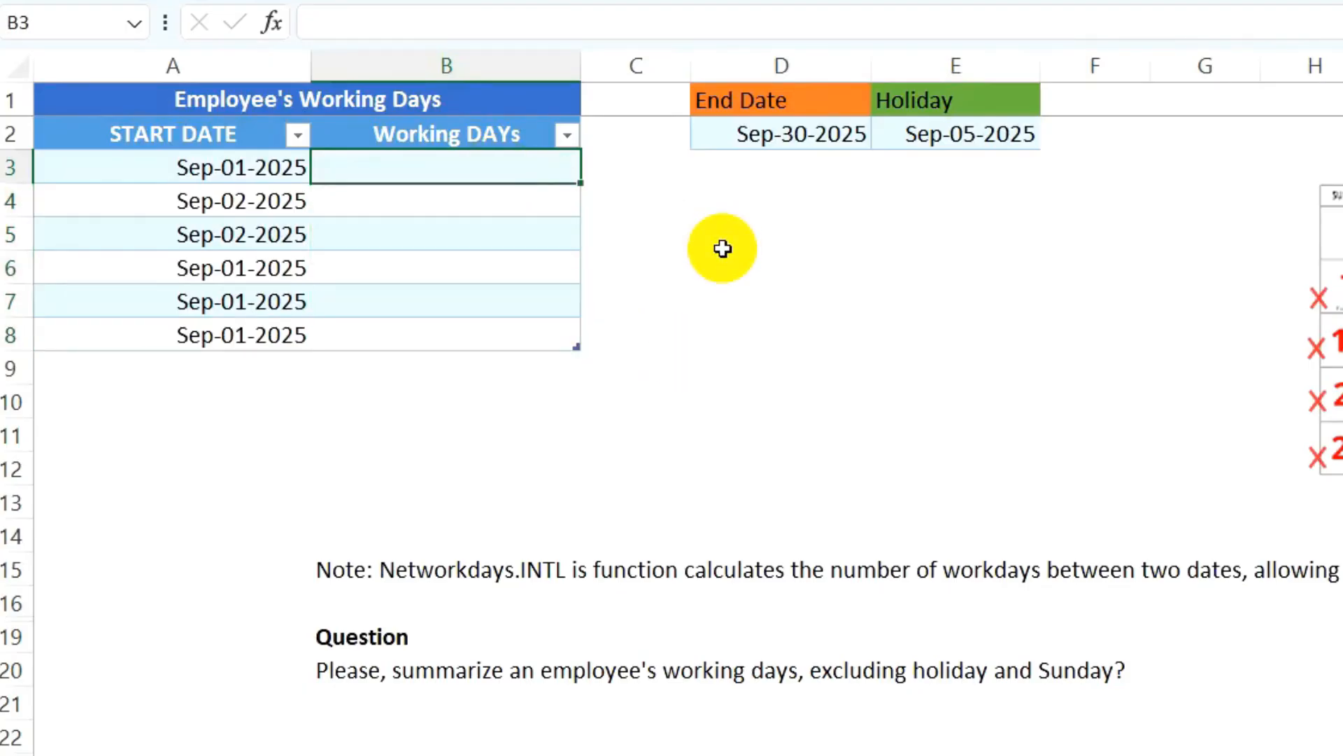
text(=NET)
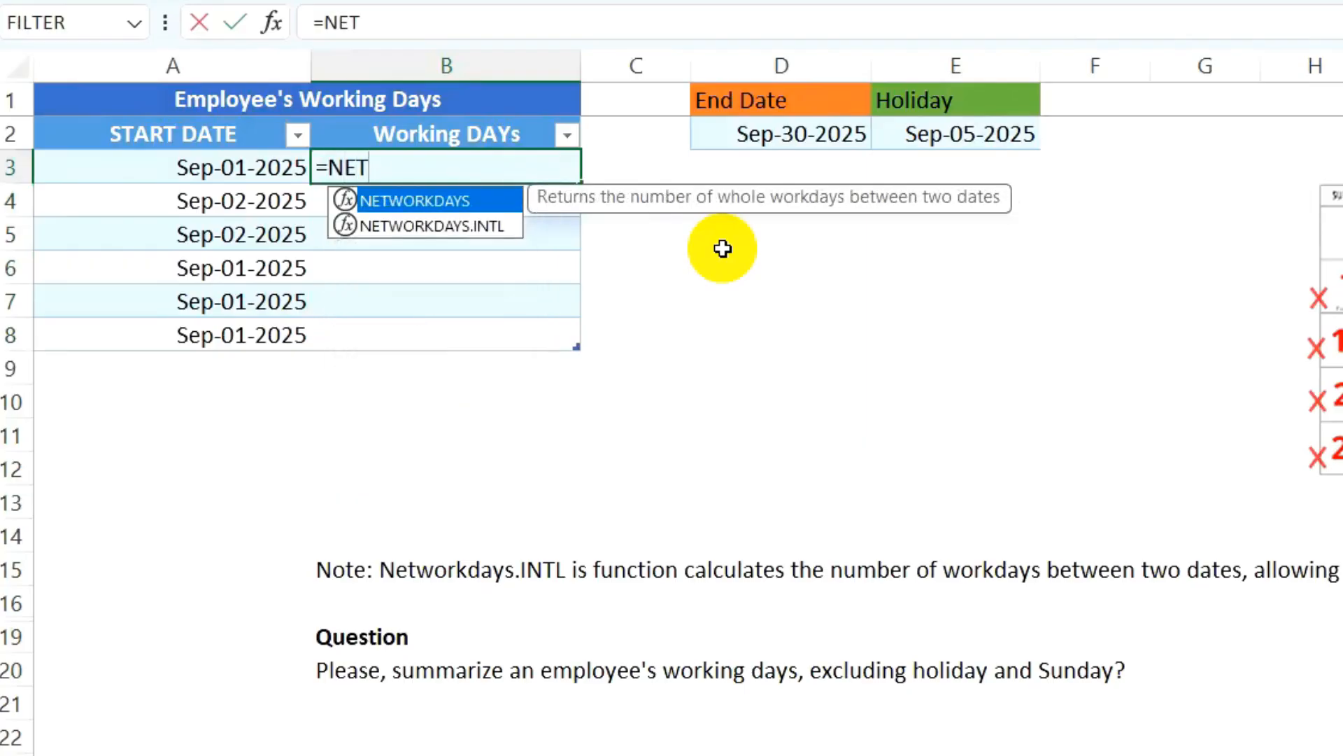
text(WORKDAYS.)
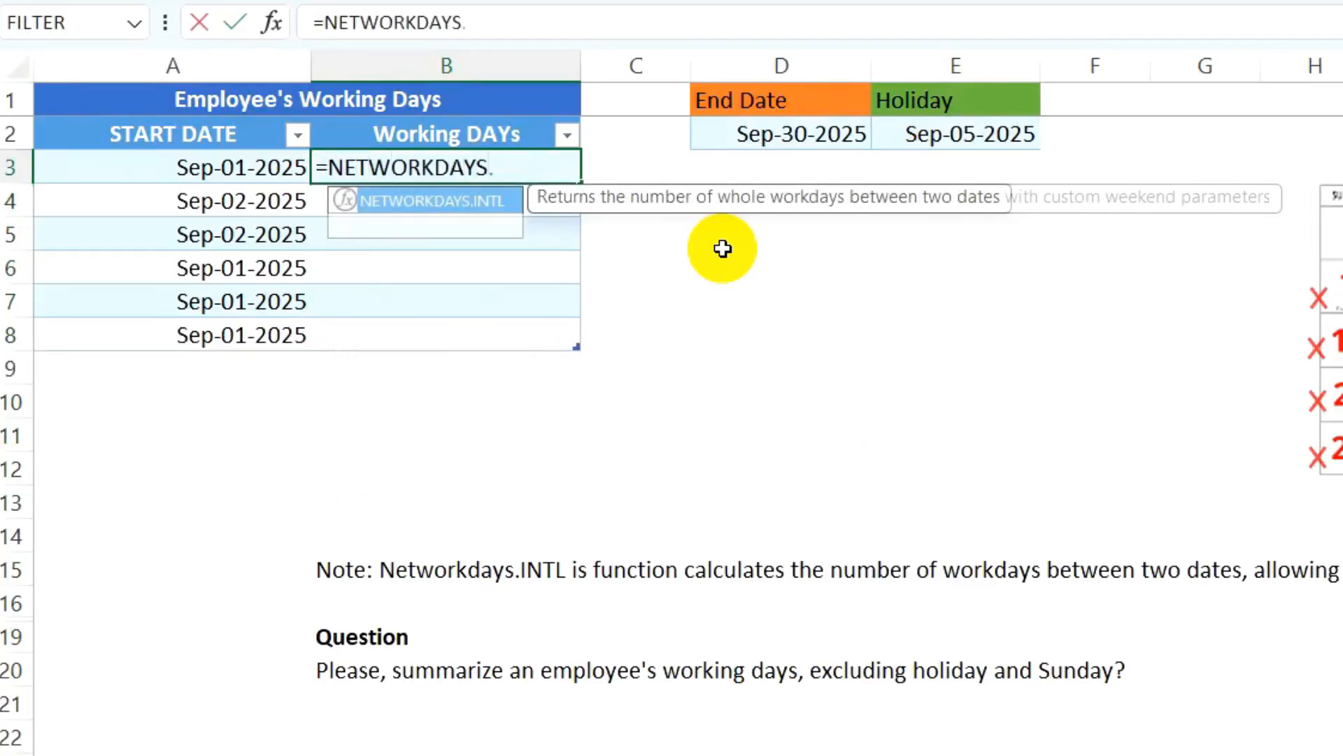
text(INTL()
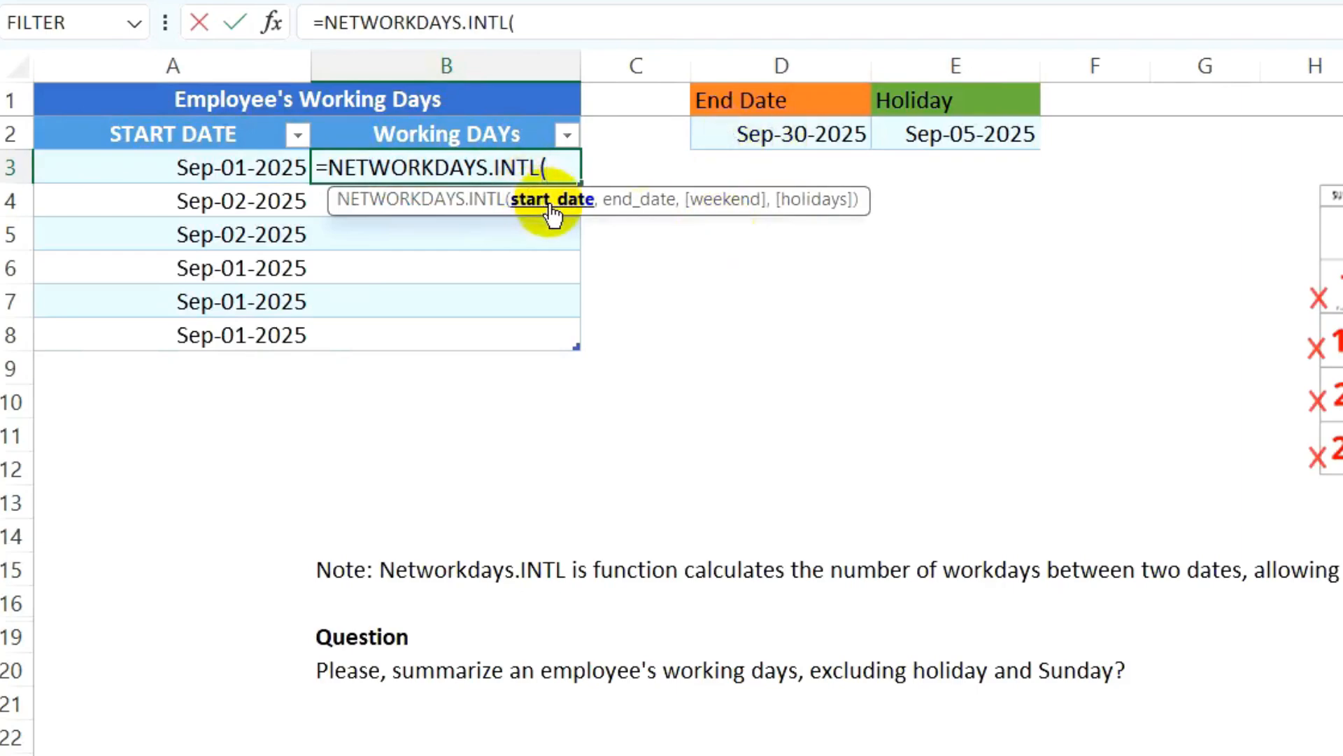
click(261, 170)
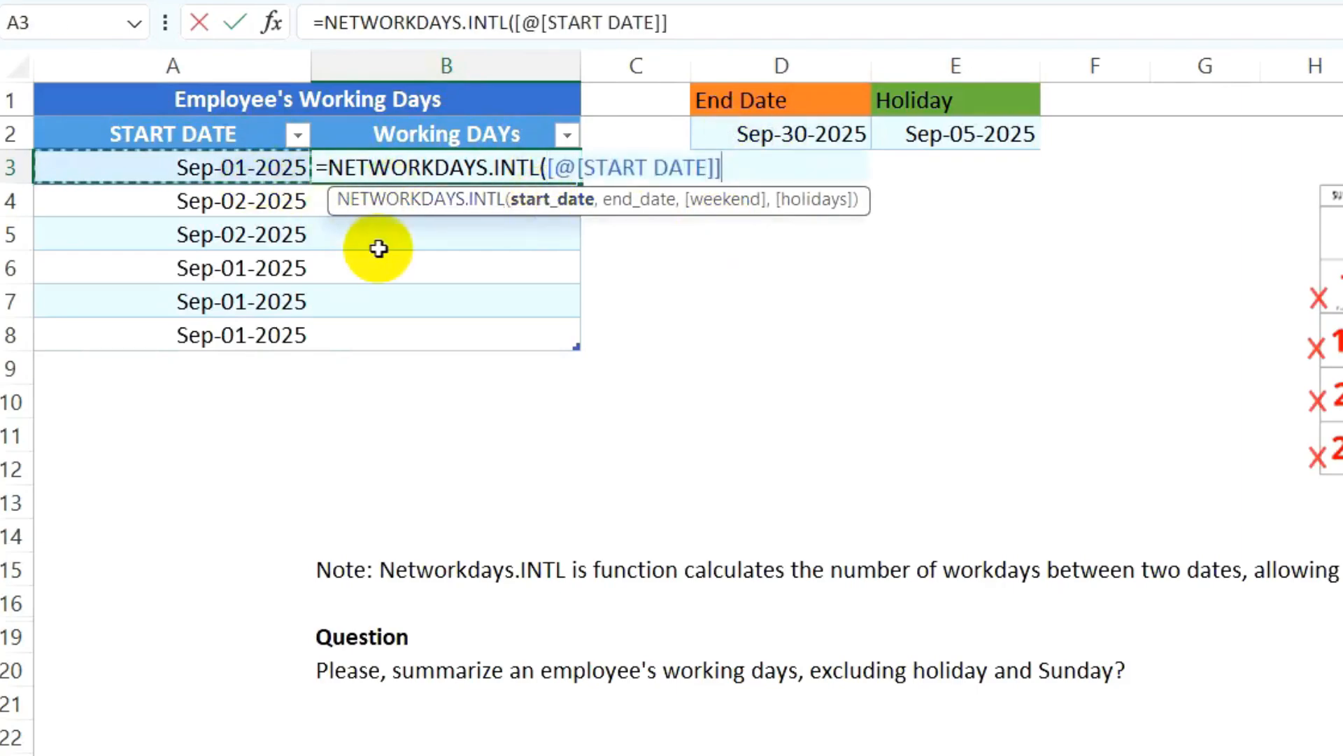
text(,)
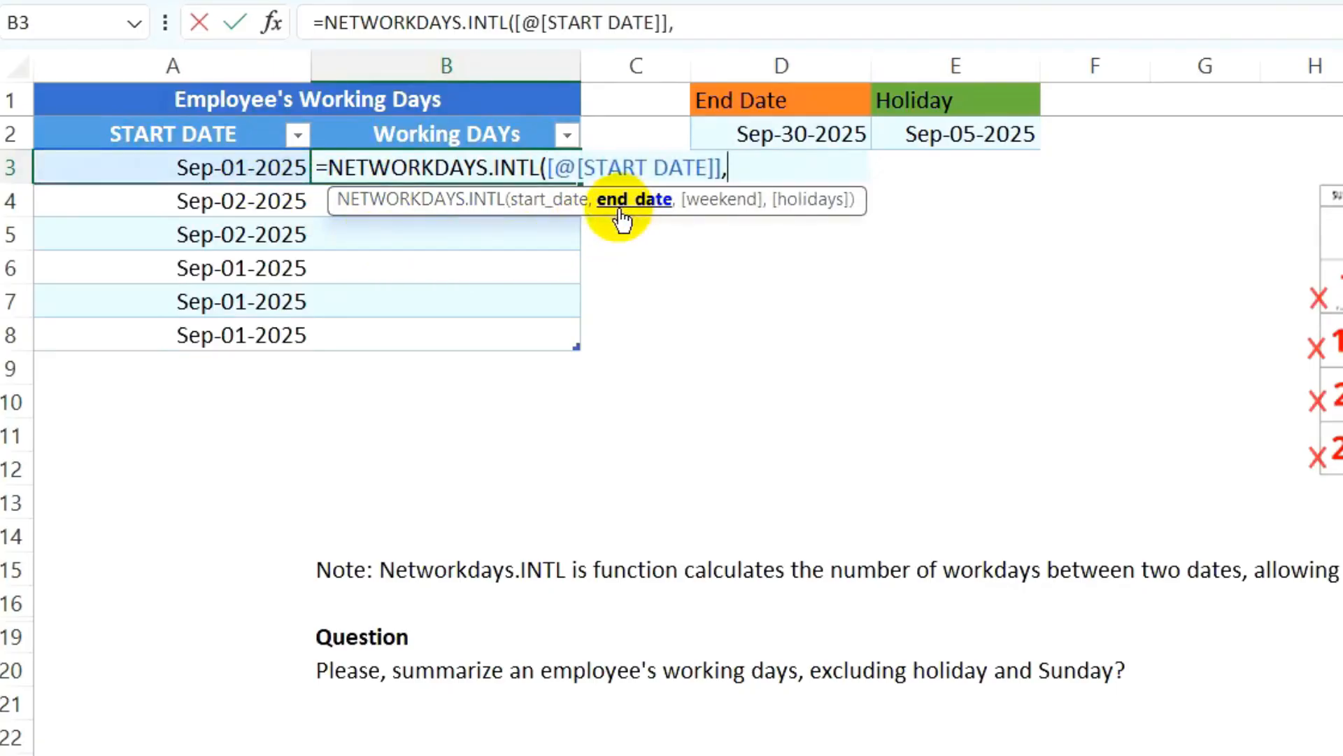
click(765, 134)
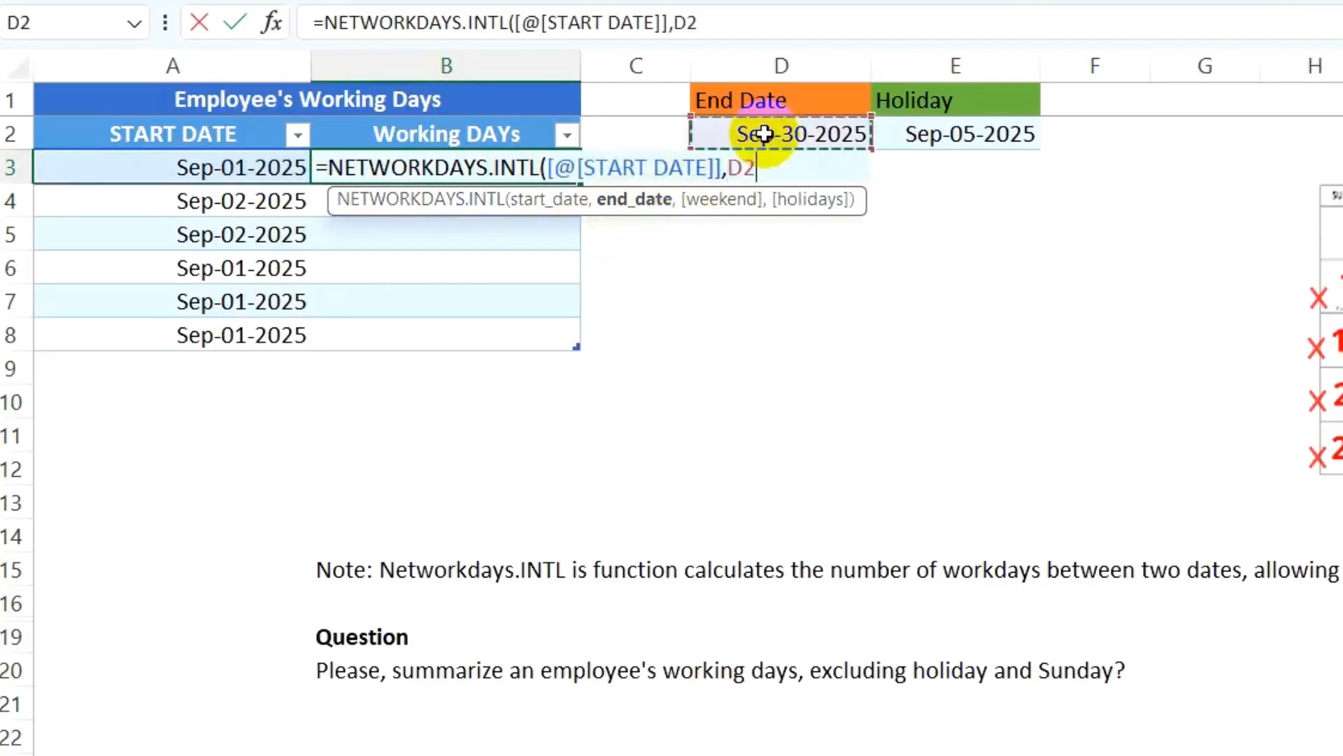
key(F4)
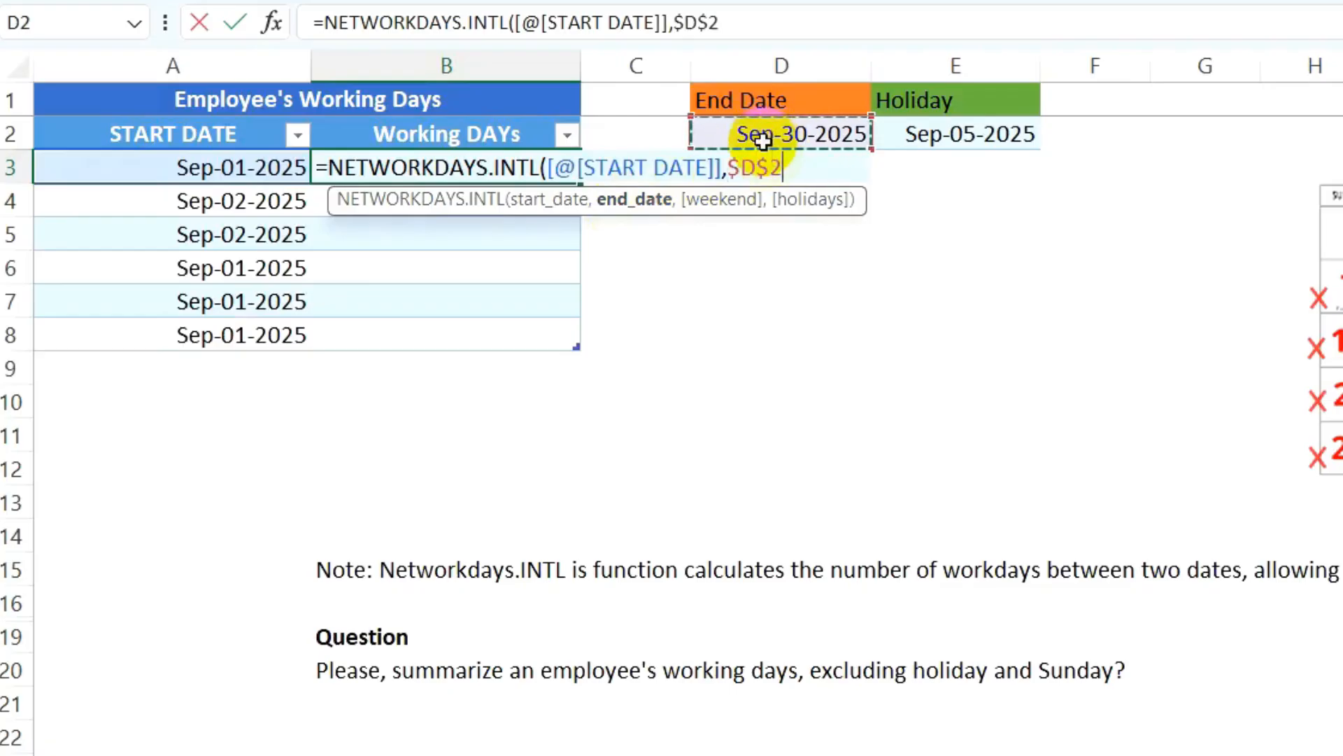
text(,)
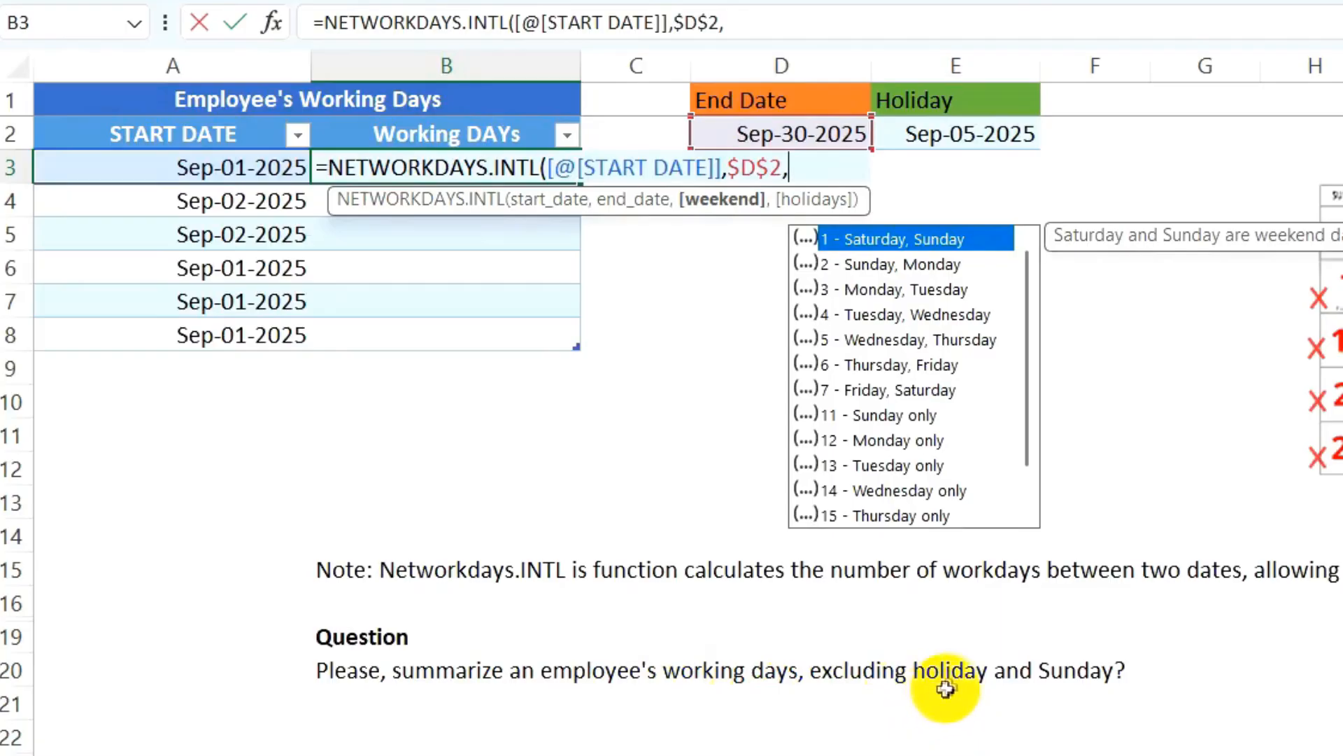
- Finish the formula with weekend code 11 (Sunday only) and holiday $E$2, filling 25 and 24 days
click(879, 415)
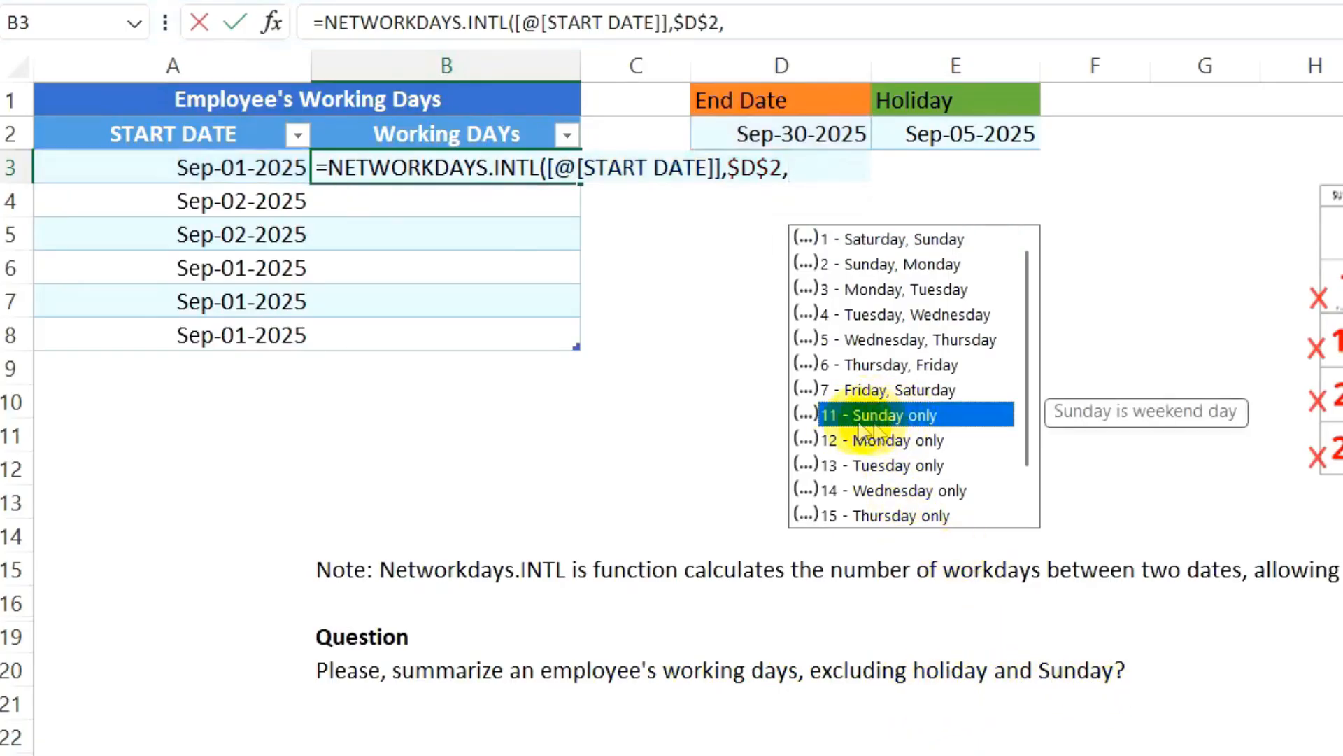
click(803, 169)
text(11)
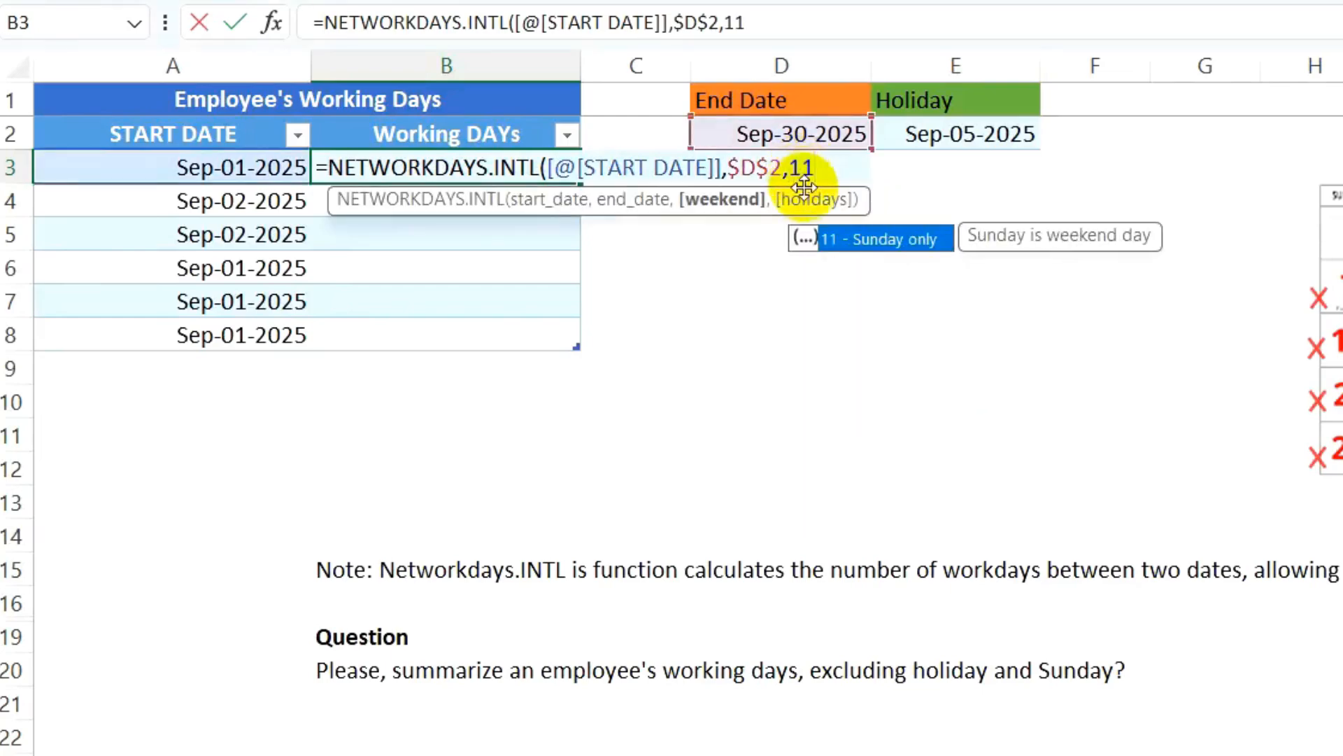
text(,)
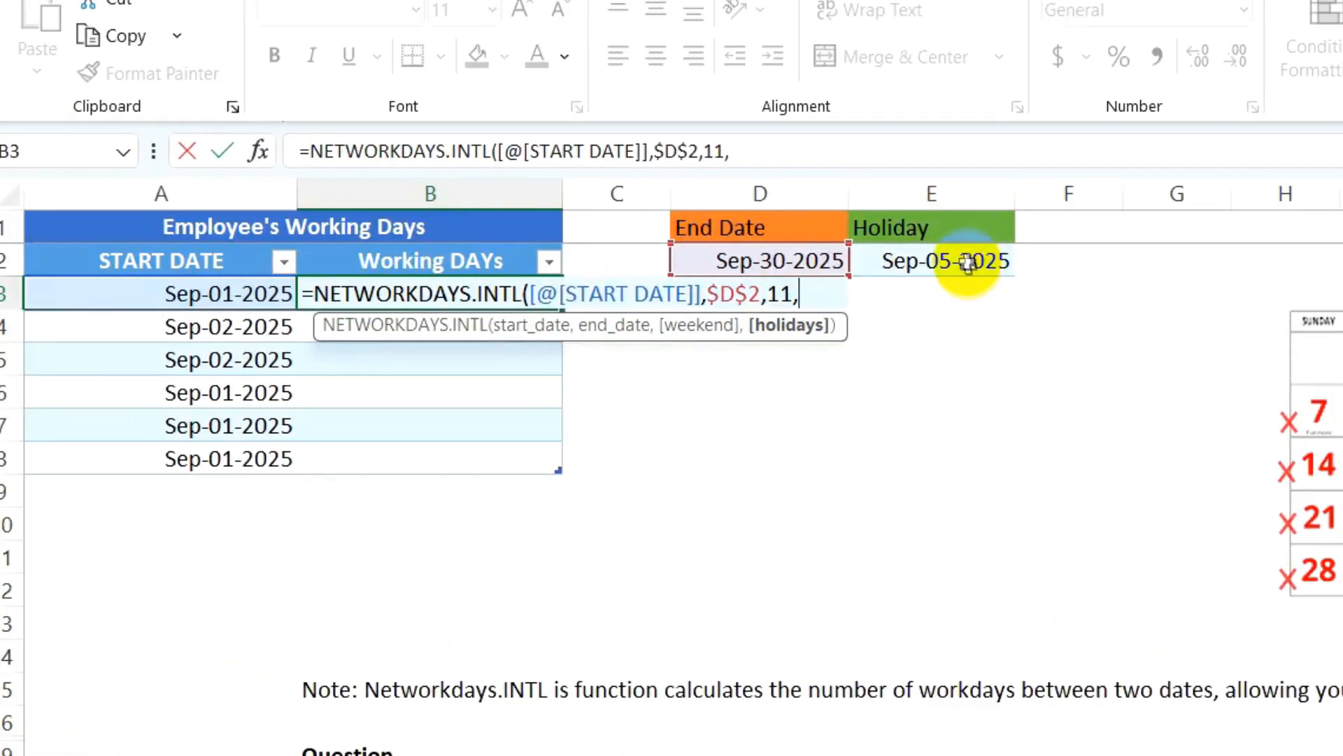
click(941, 264)
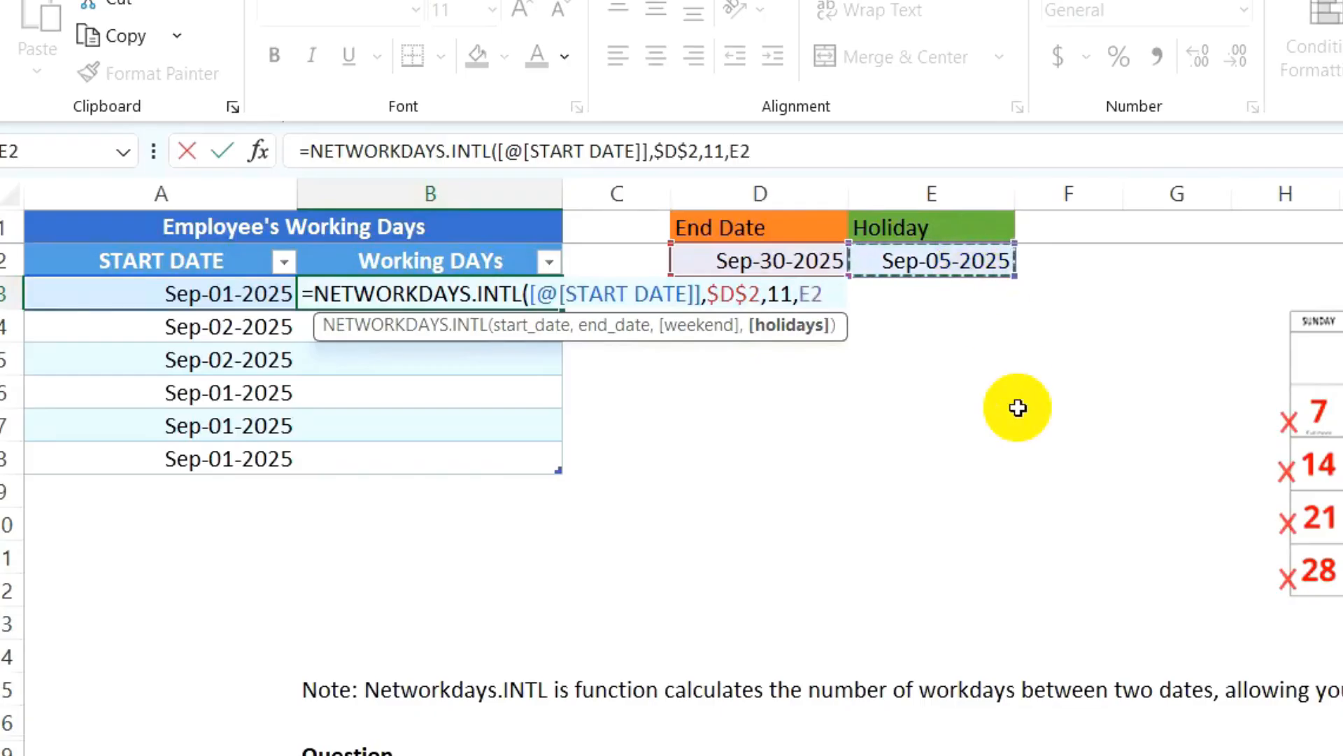
key(F4)
text())
key(Return)
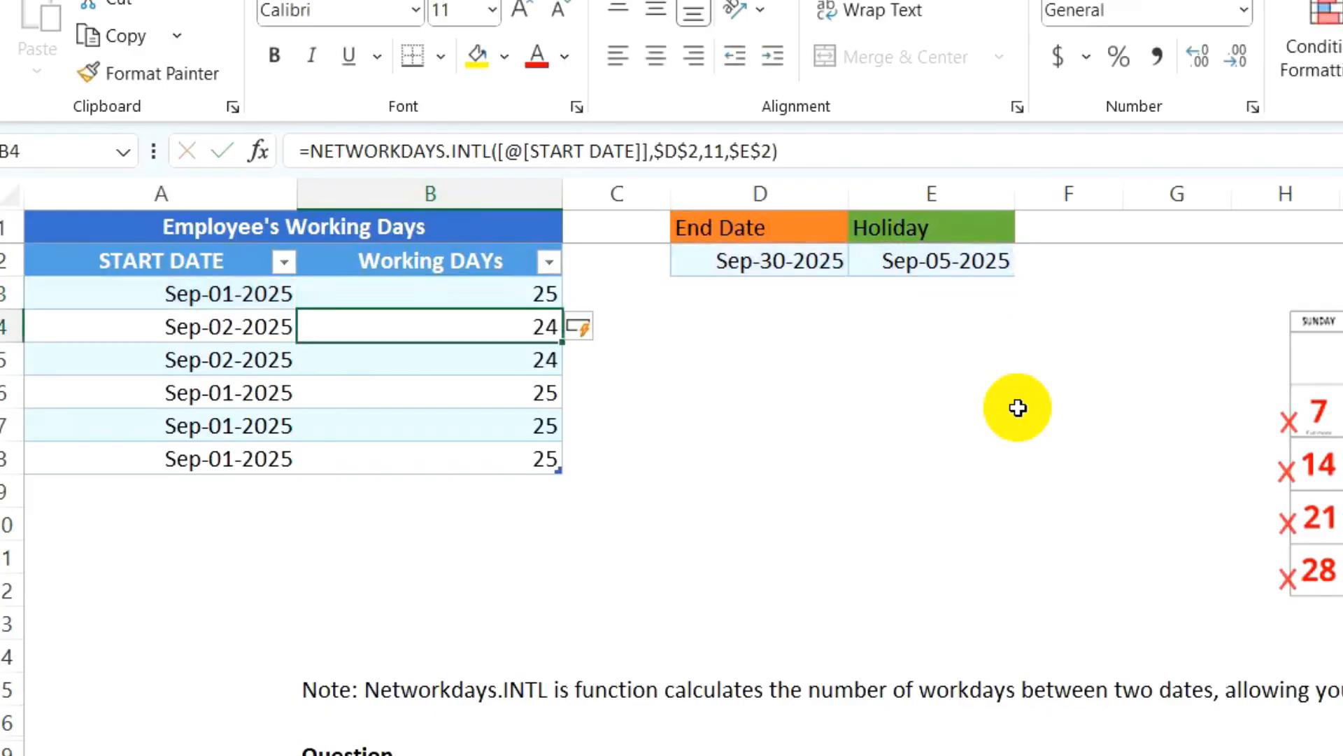
drag(534, 294, 498, 467)
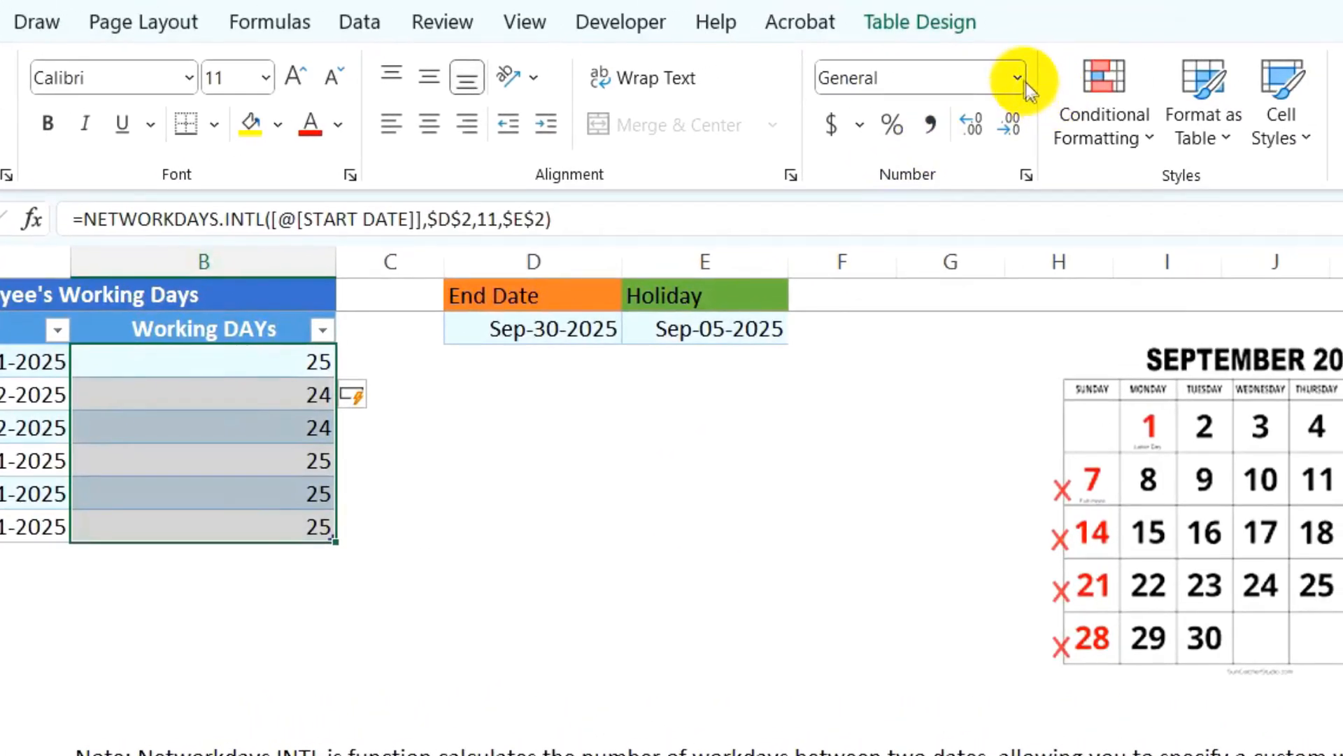
- Apply a custom number format based on 0 that shows the Working DAYs results as Days
click(1018, 78)
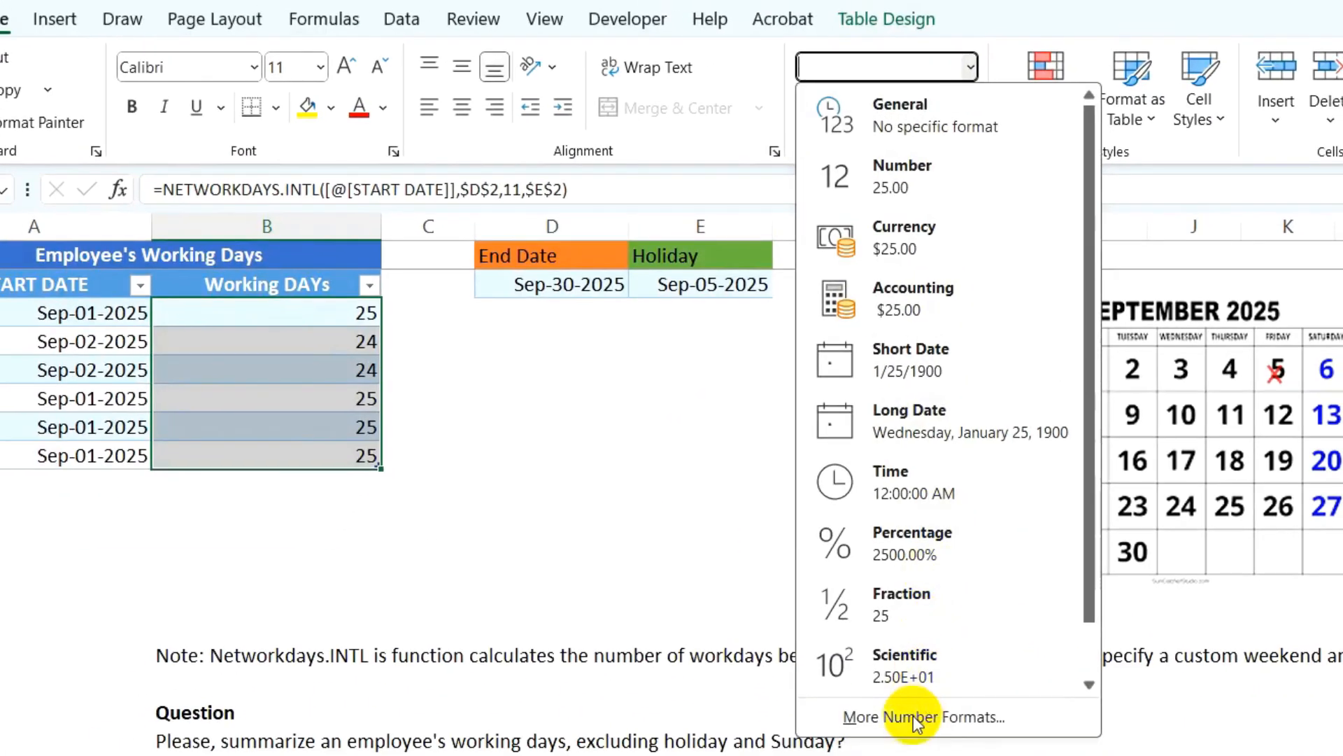
click(905, 718)
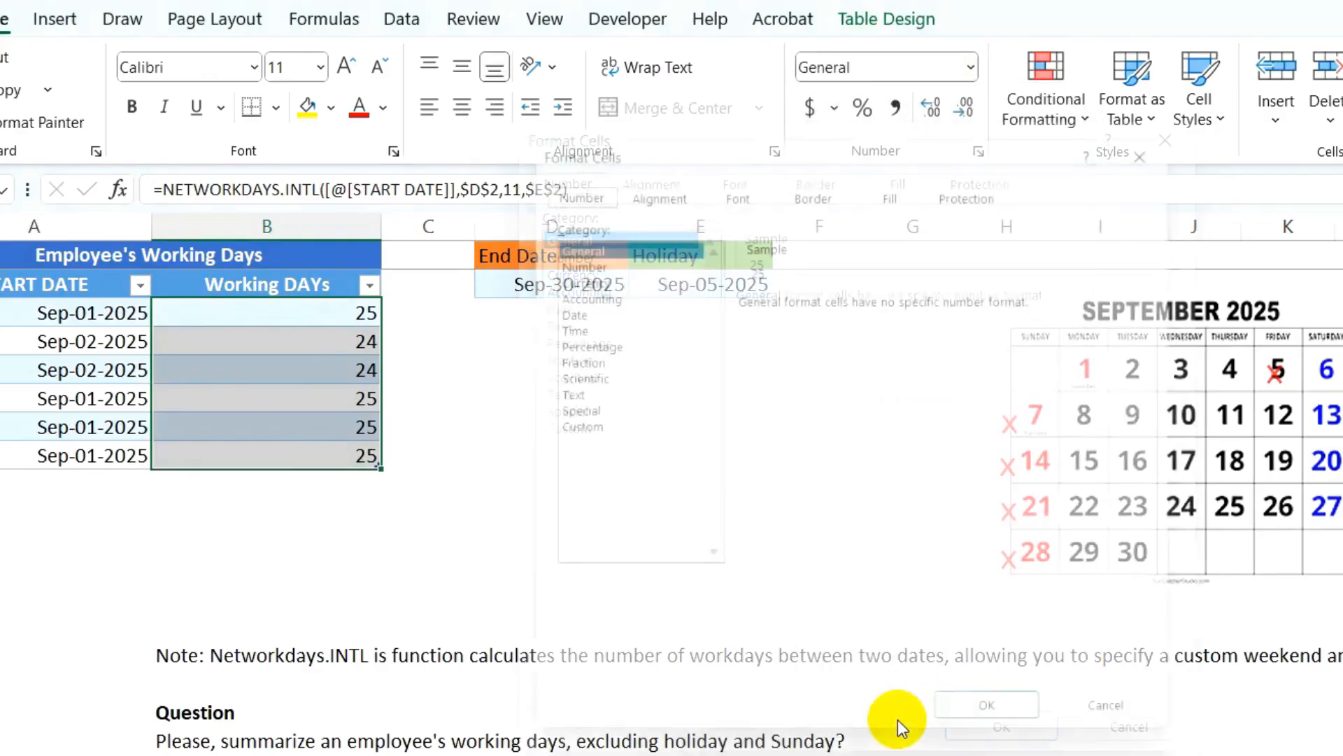
click(568, 429)
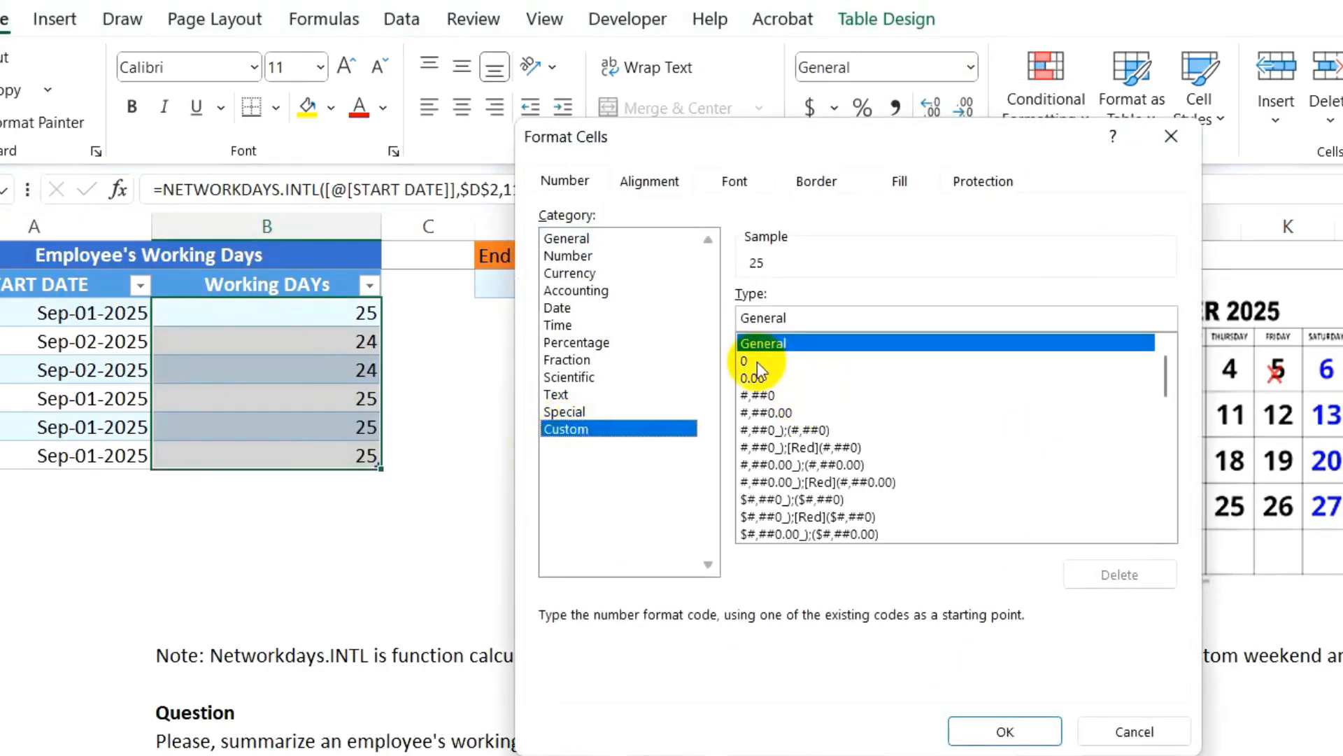
click(757, 362)
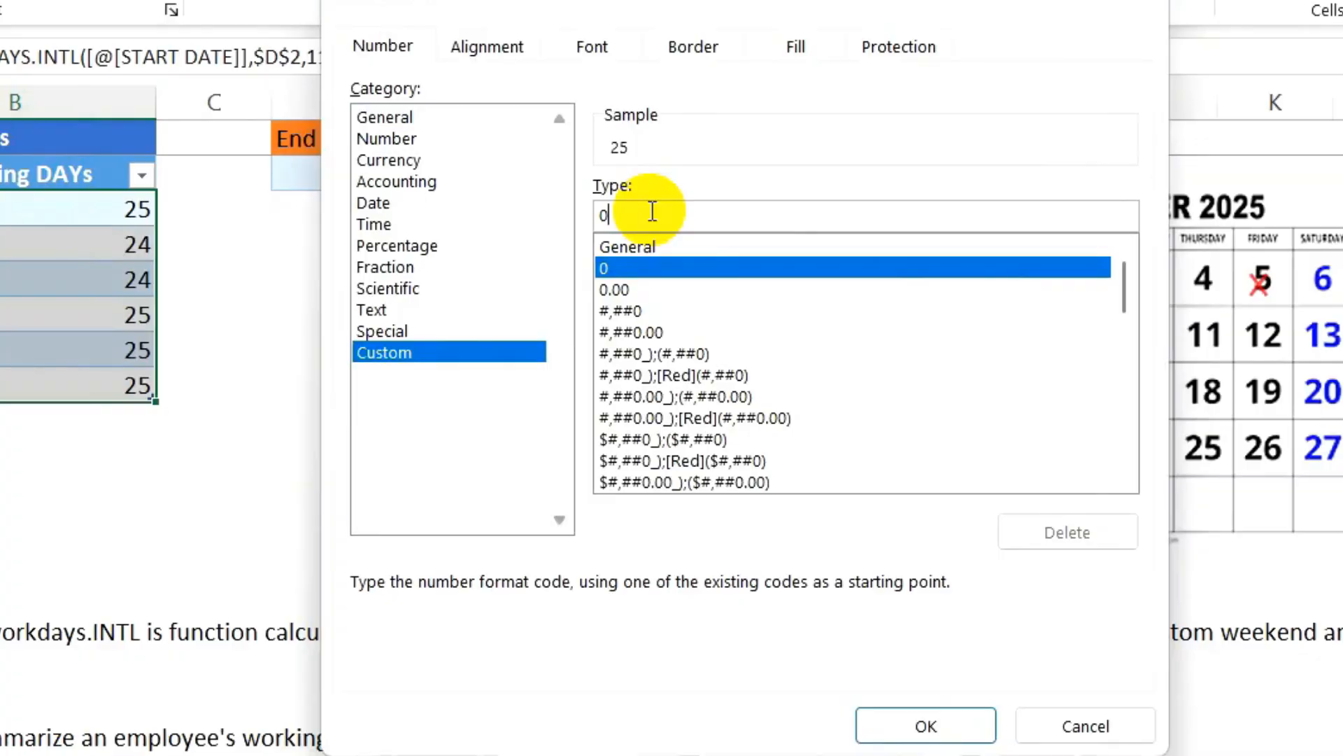
text("")
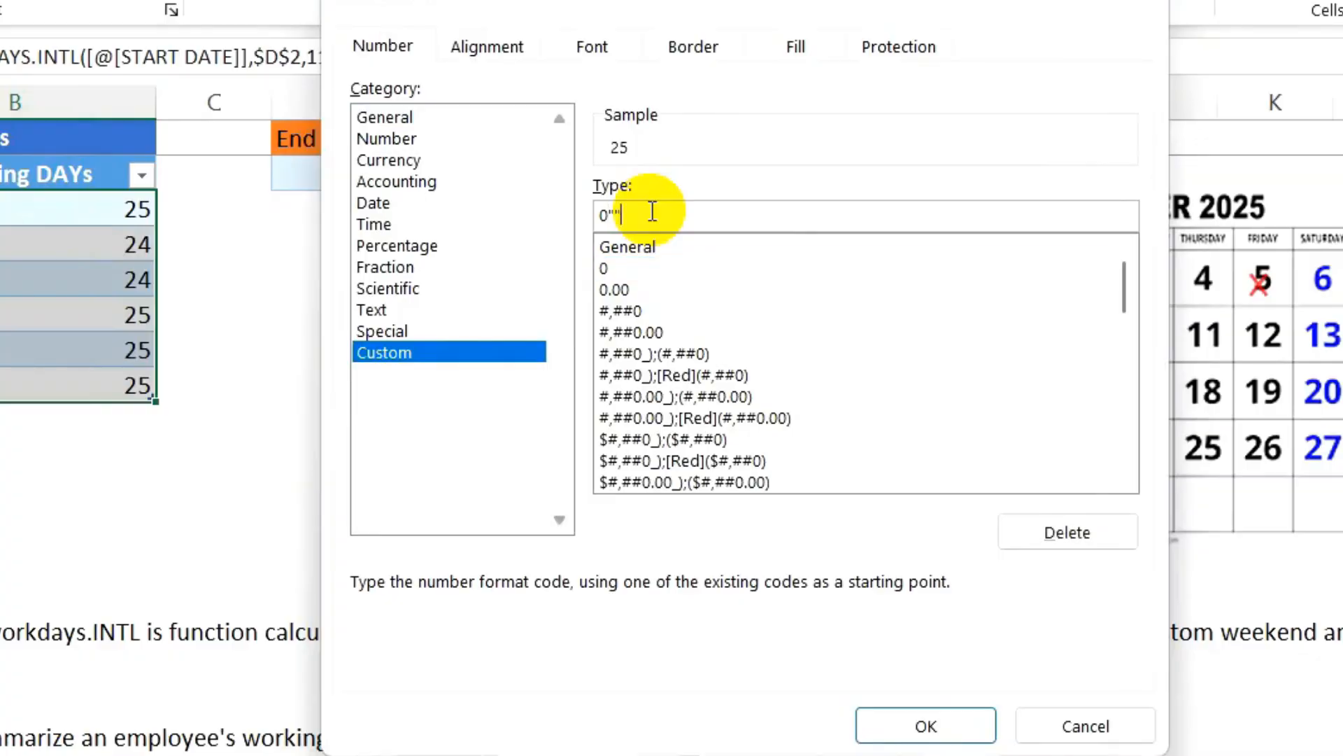
click(615, 216)
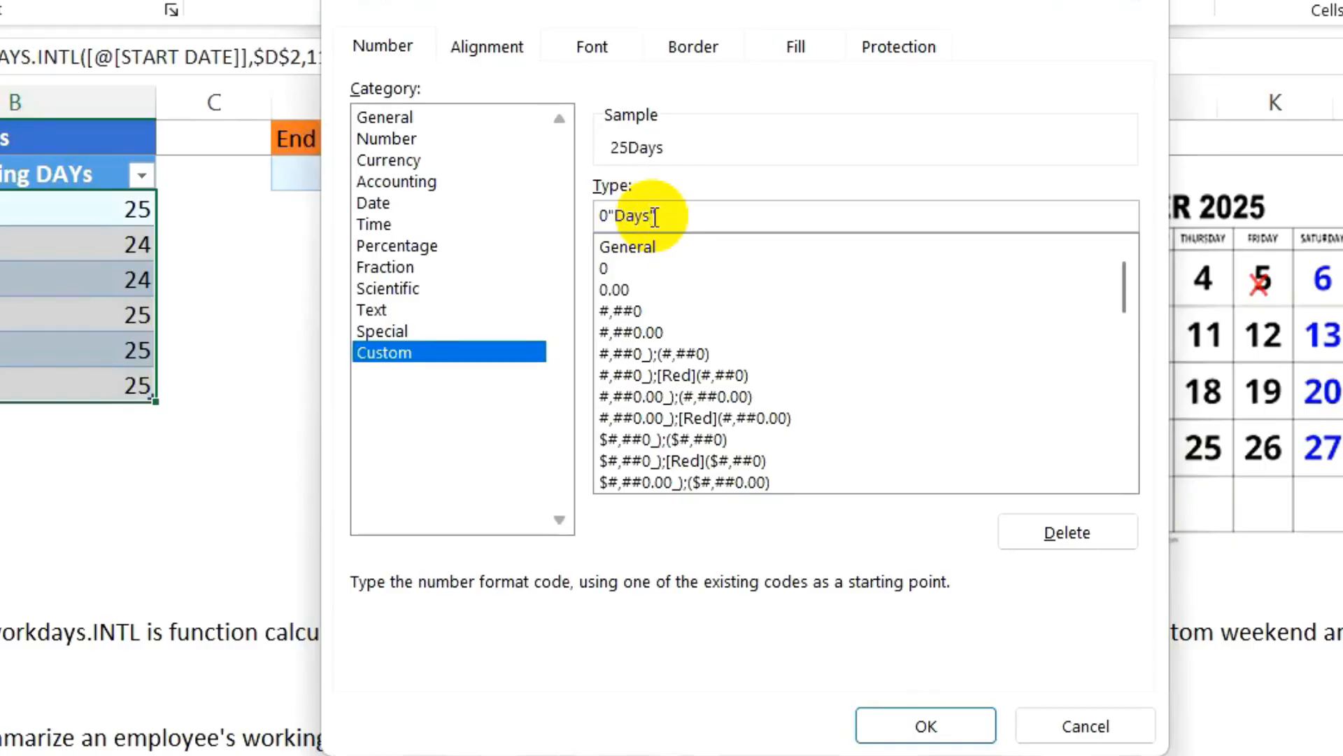
click(926, 726)
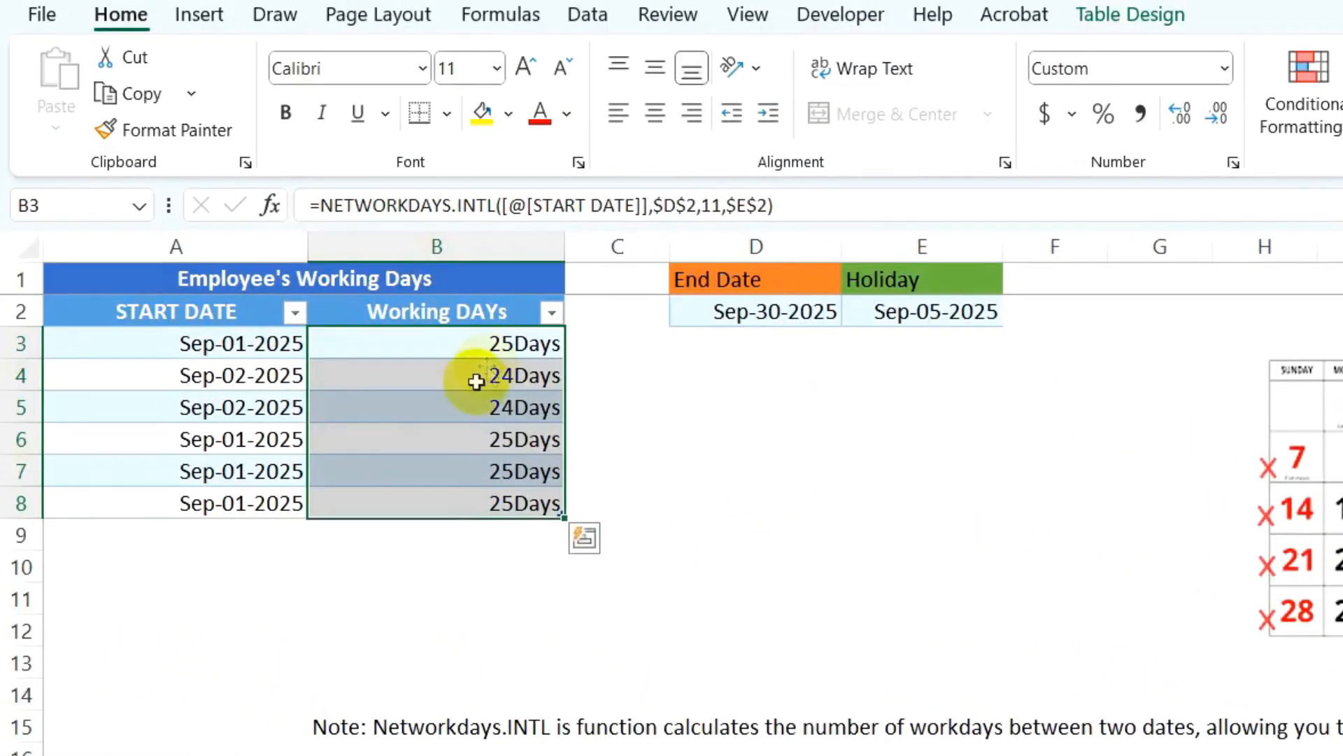
- Check the first start date, its working-days formula and the end date value
click(267, 340)
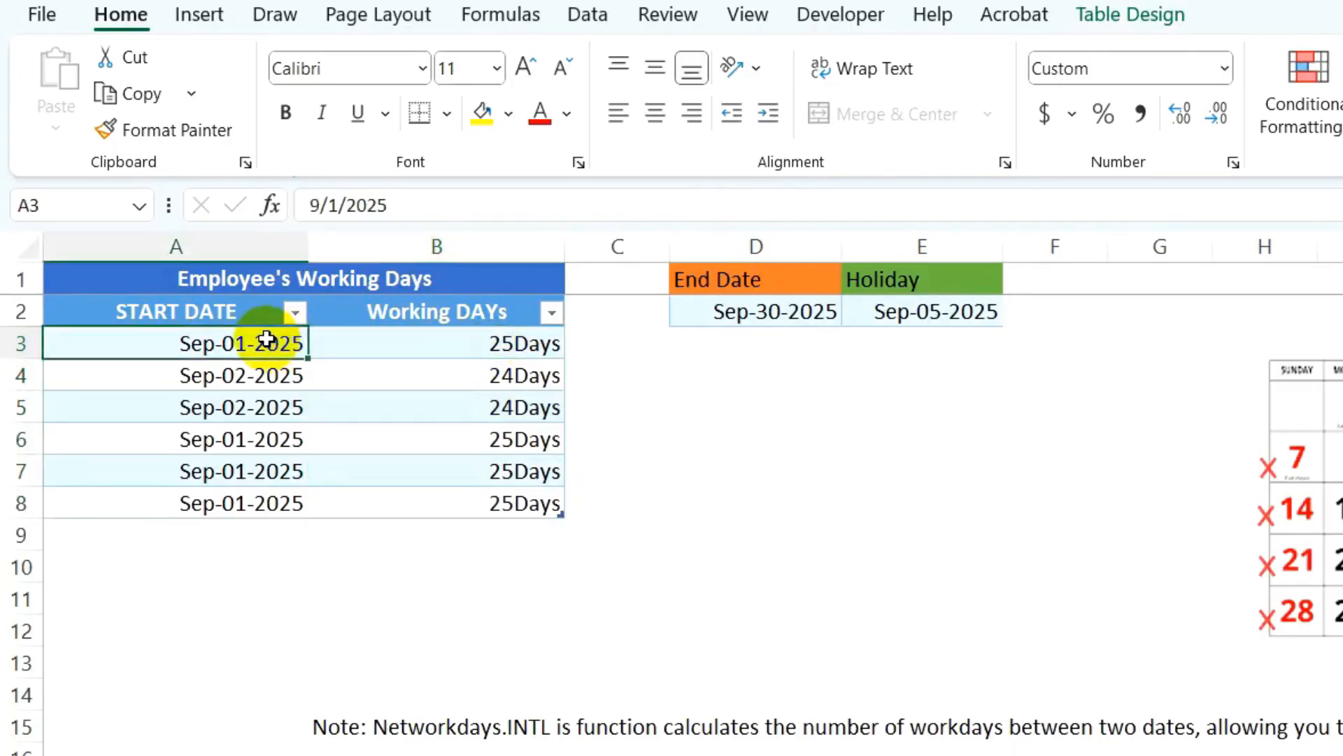
click(361, 338)
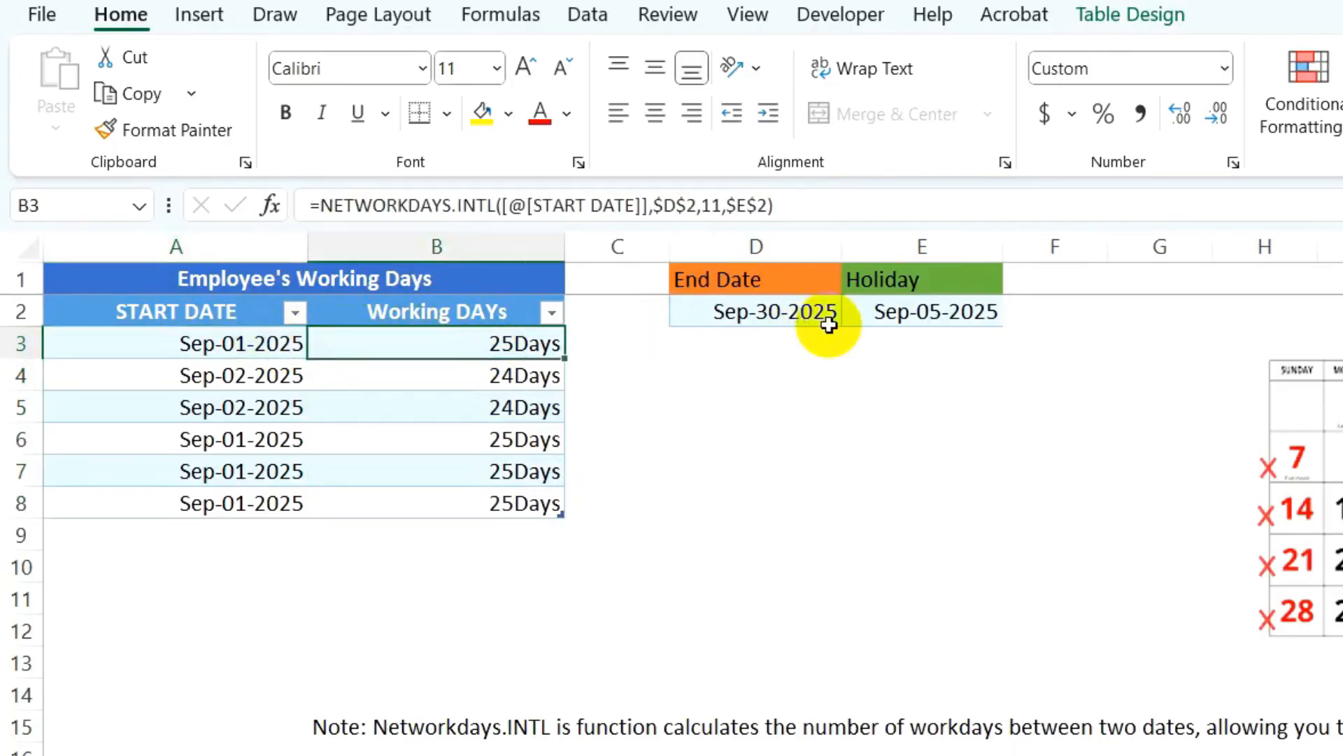
click(729, 310)
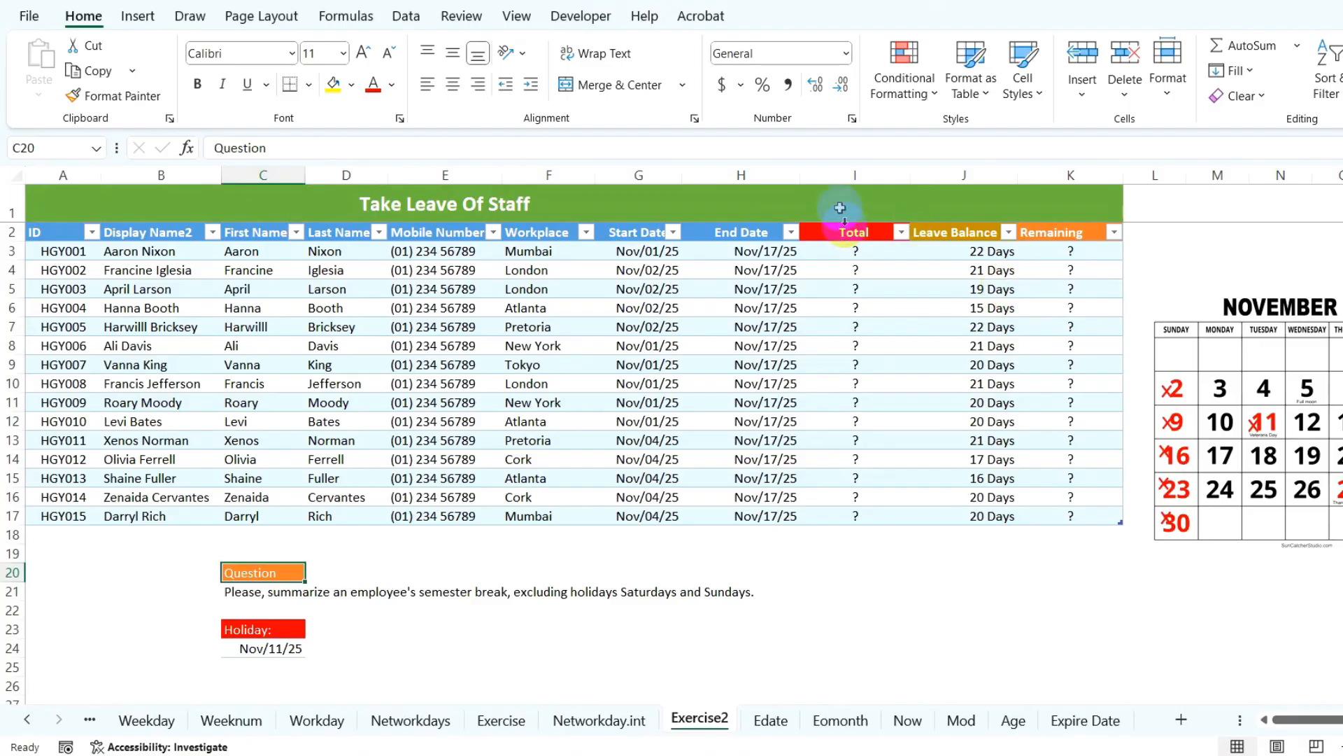
- Review the Total and Remaining columns, November 2025 calendar, question text and holiday date
click(847, 174)
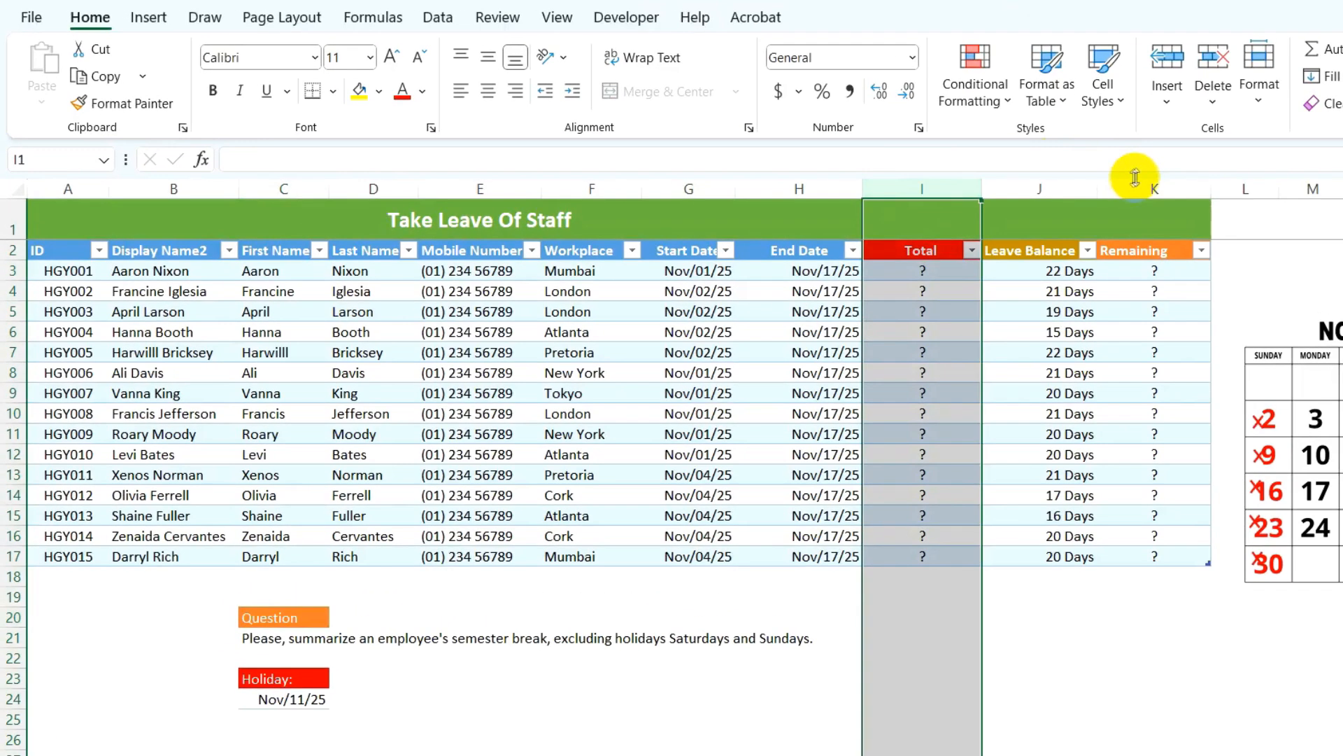
click(1138, 180)
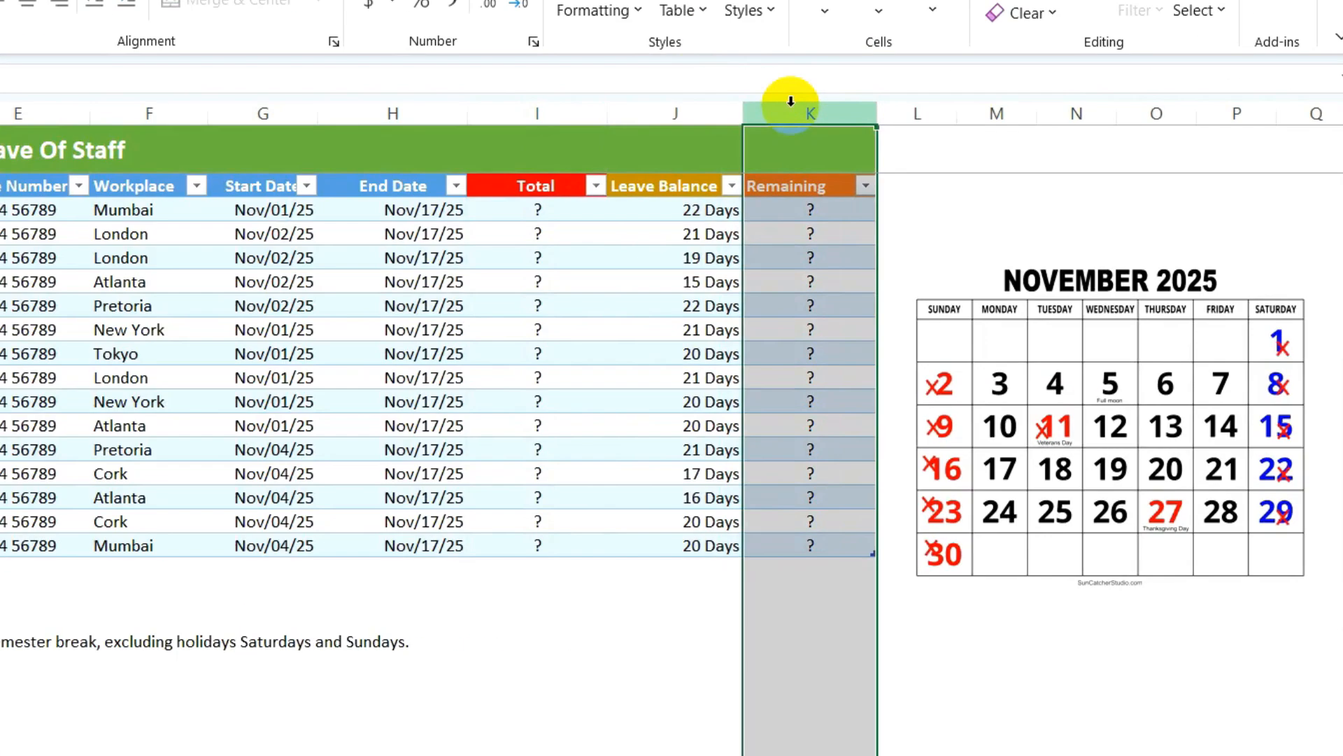
click(1084, 562)
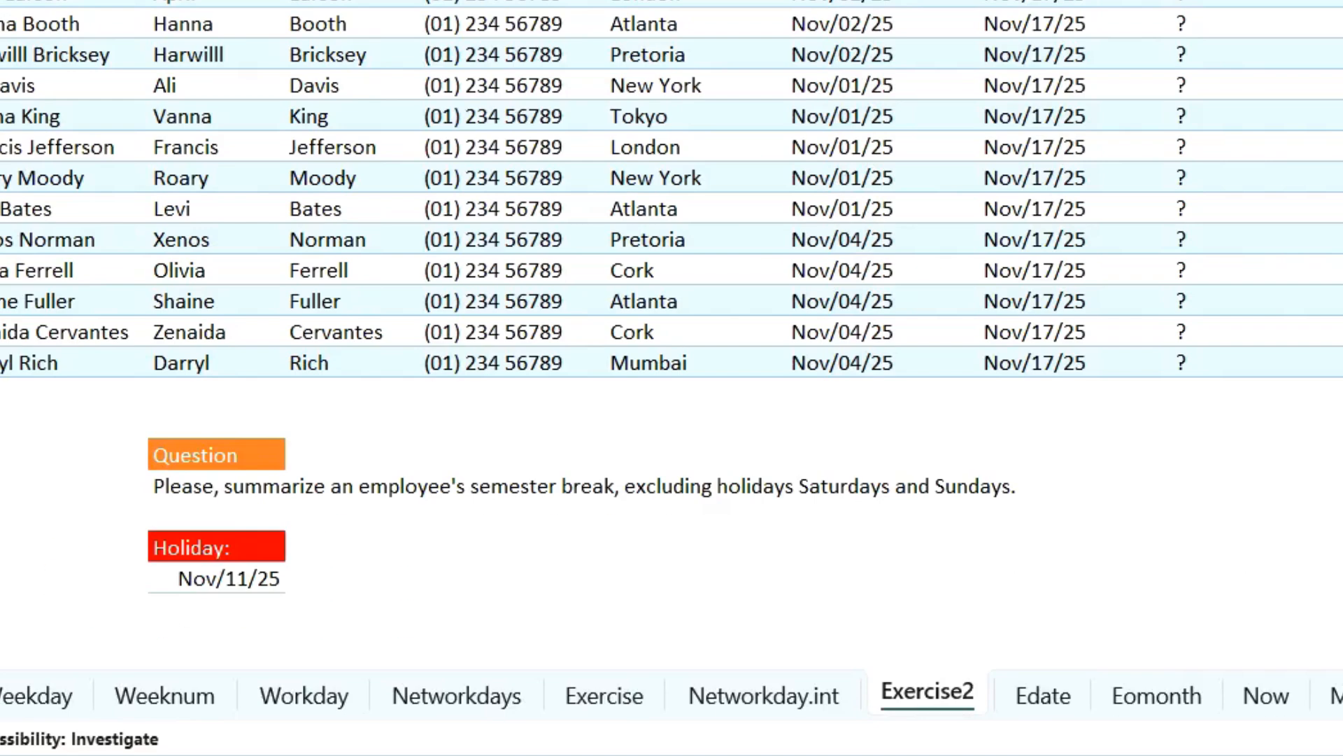
drag(182, 456, 1006, 492)
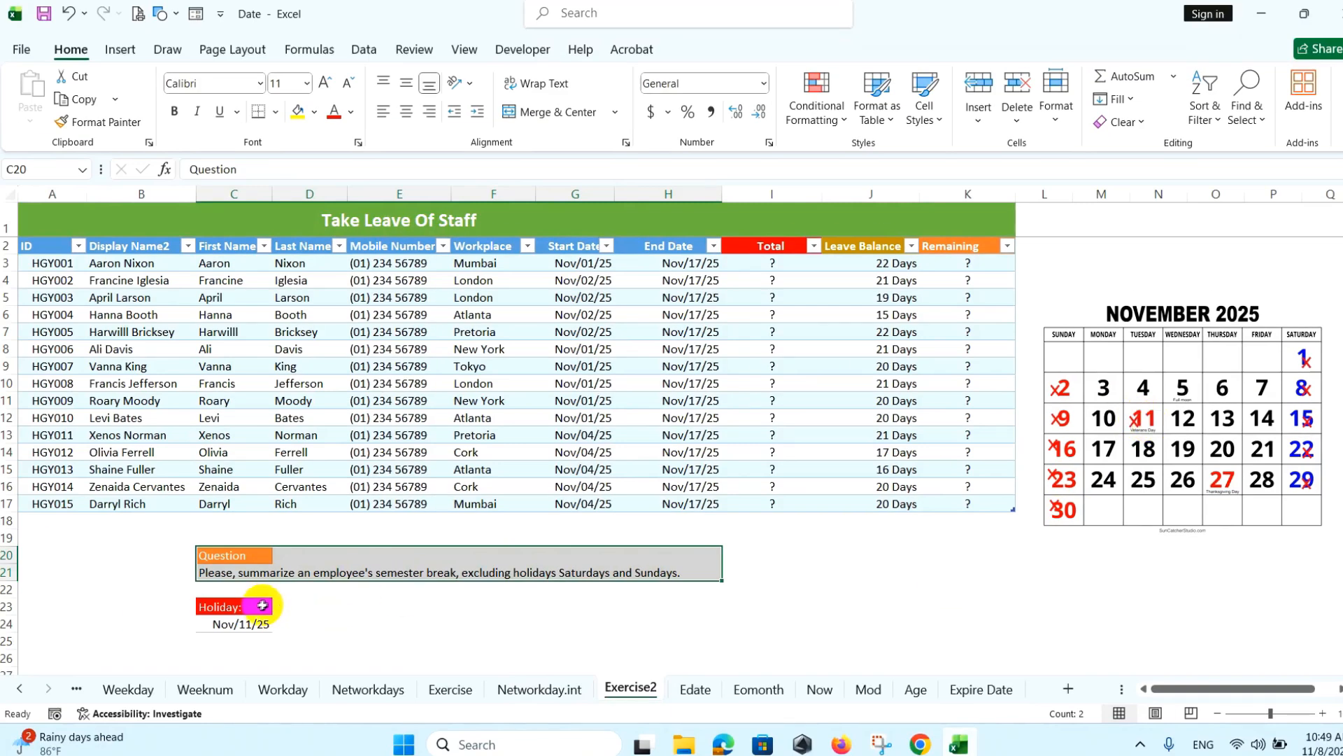
drag(224, 607, 254, 622)
- Delete the '?' placeholders from the Total and Remaining data cells
drag(770, 264, 752, 509)
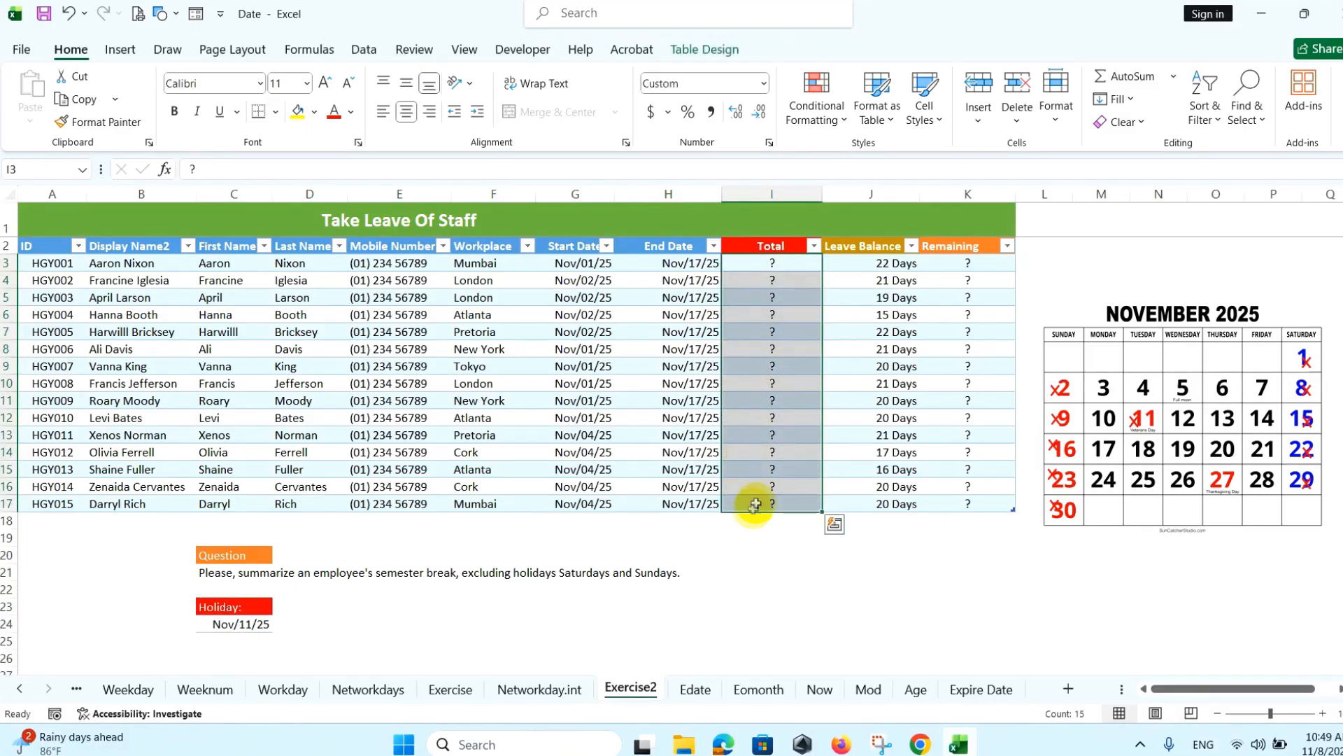
drag(960, 266, 949, 502)
key(Delete)
click(792, 265)
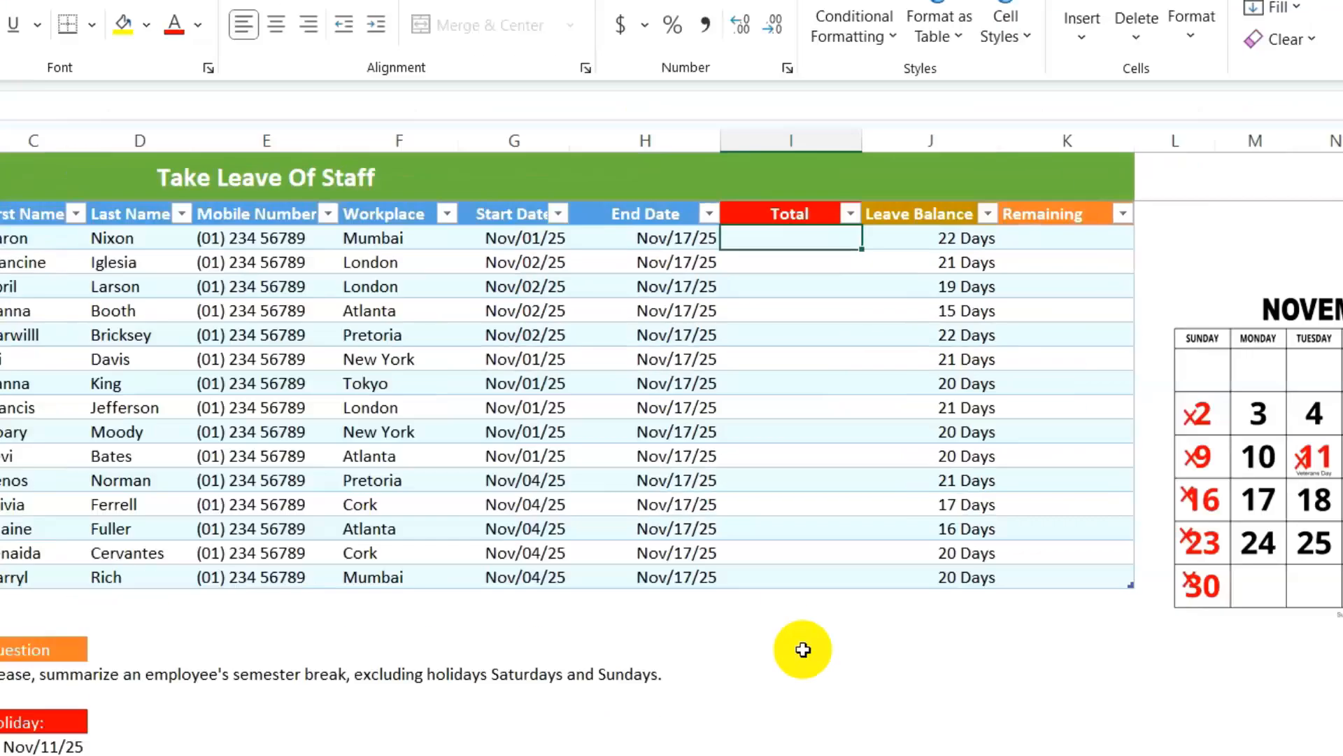
- In I3, begin =NETWORKDAYS.INTL with the row's Start Date and End Date
text(=)
text(NETWOR)
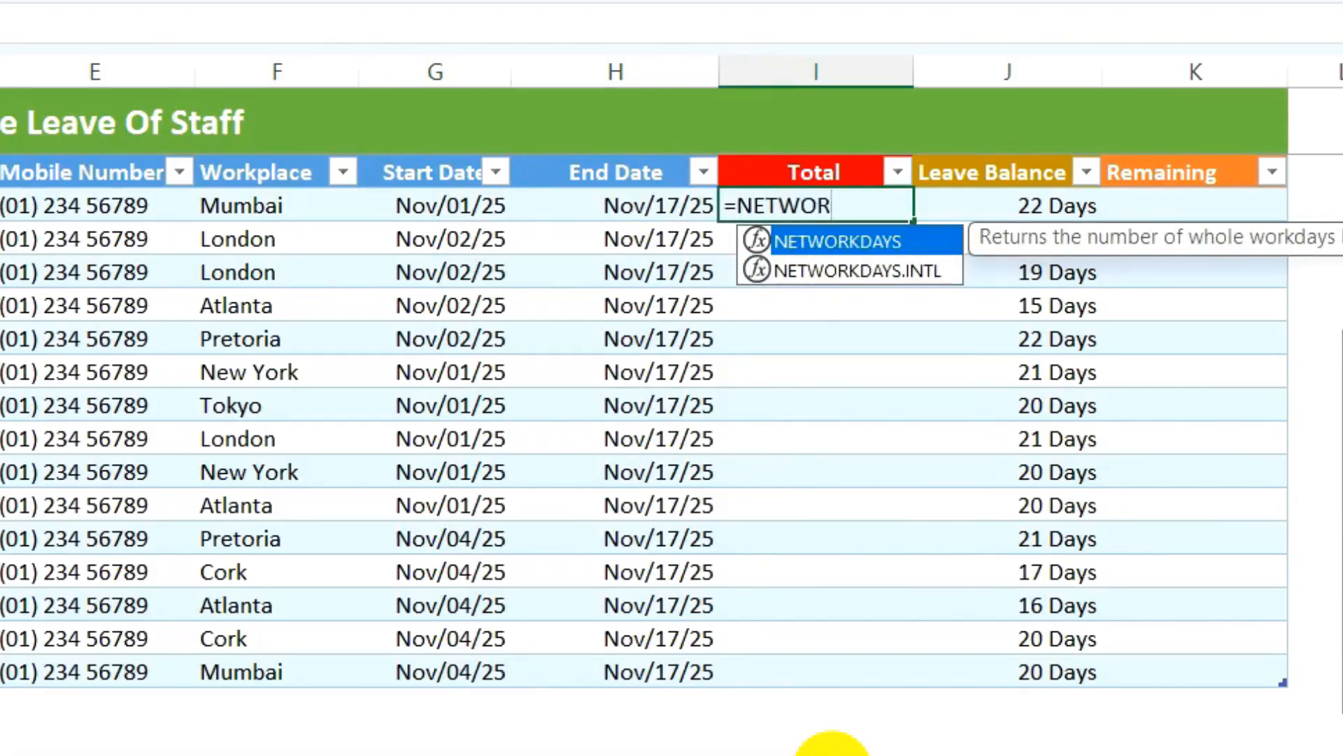
text(KDAYS.INTL()
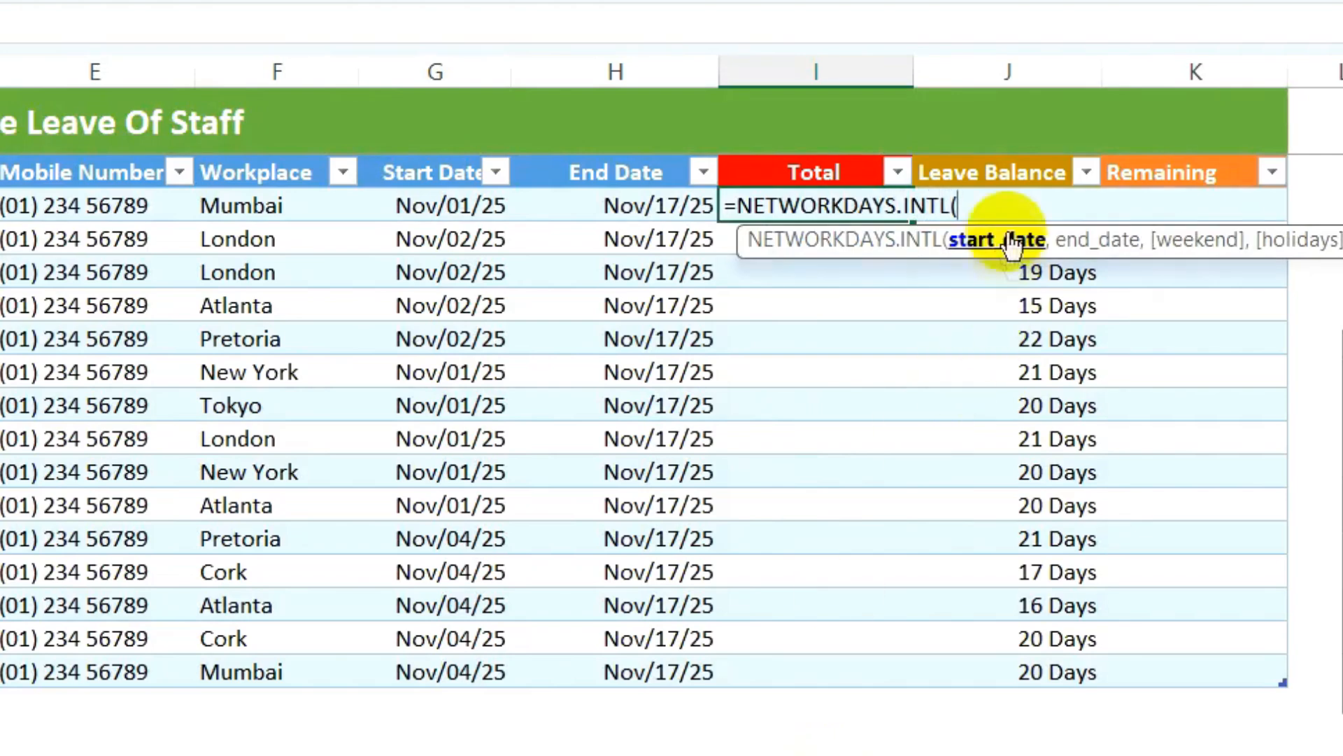
click(445, 206)
text(,)
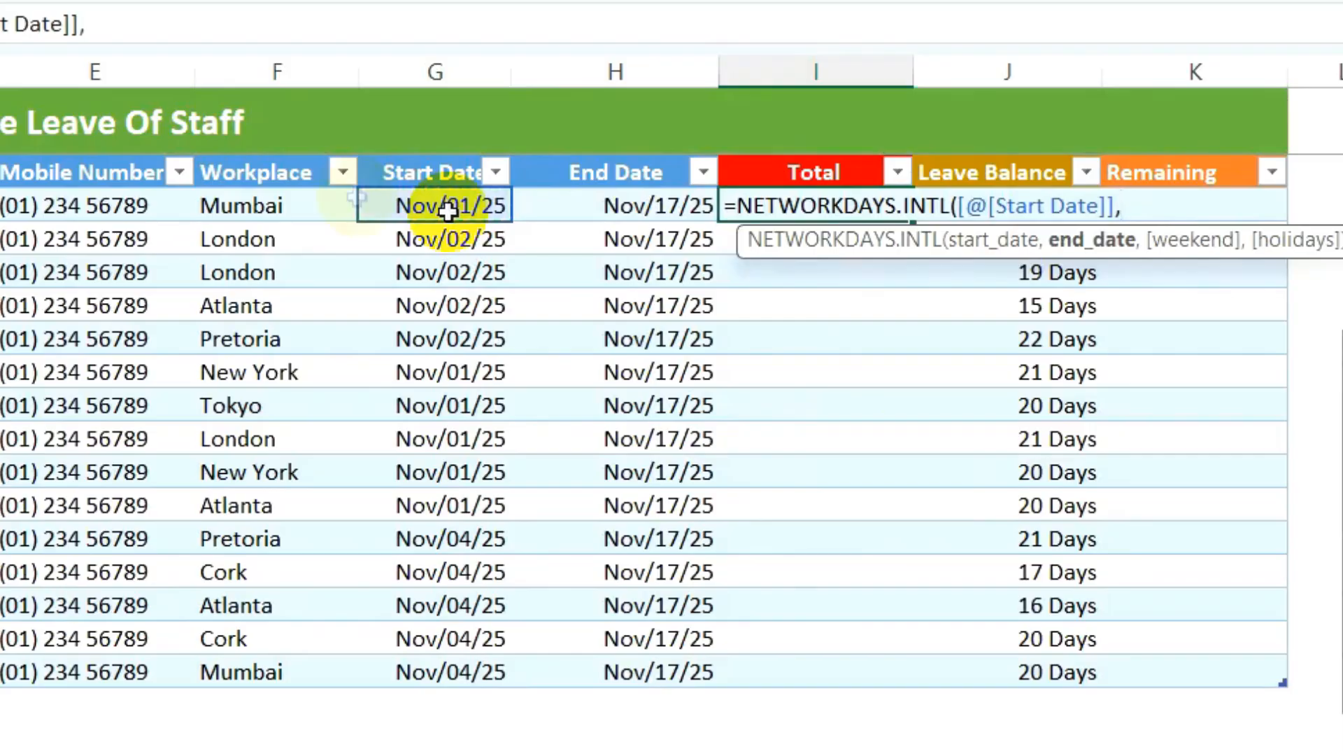
click(605, 218)
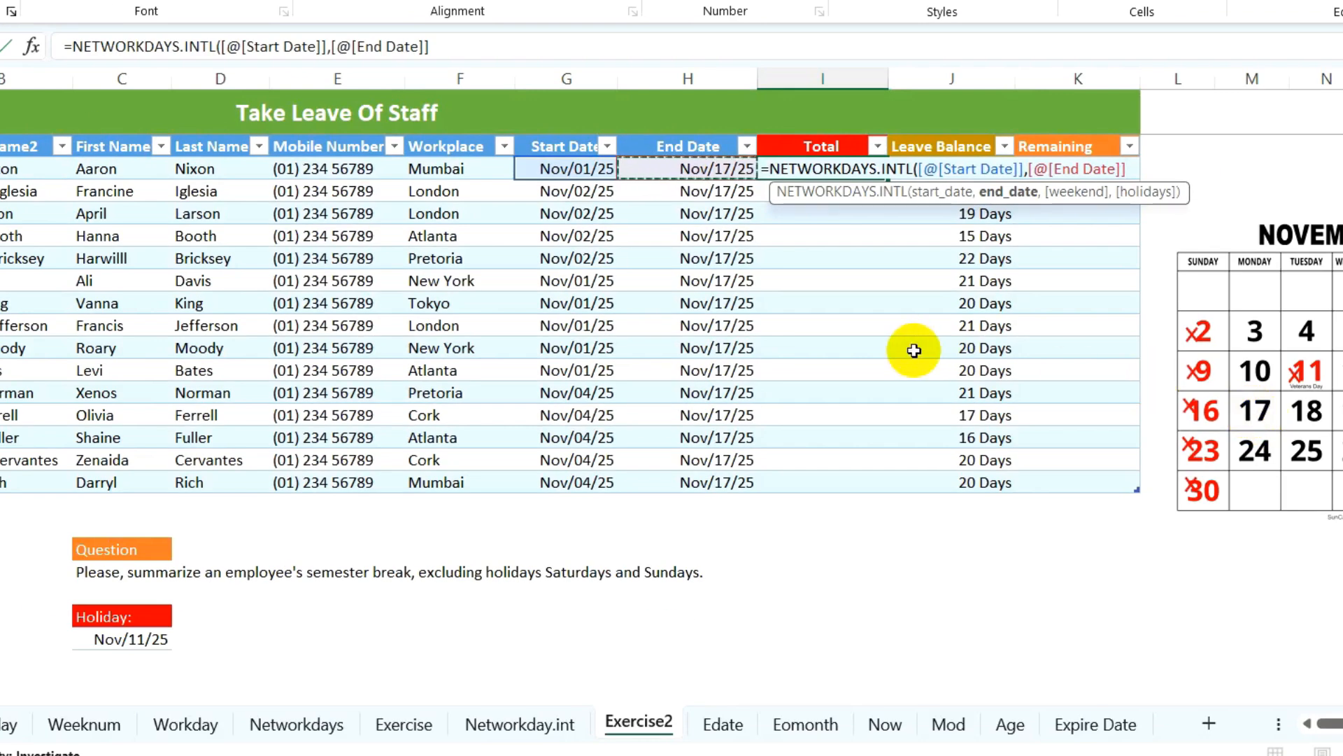
text(,)
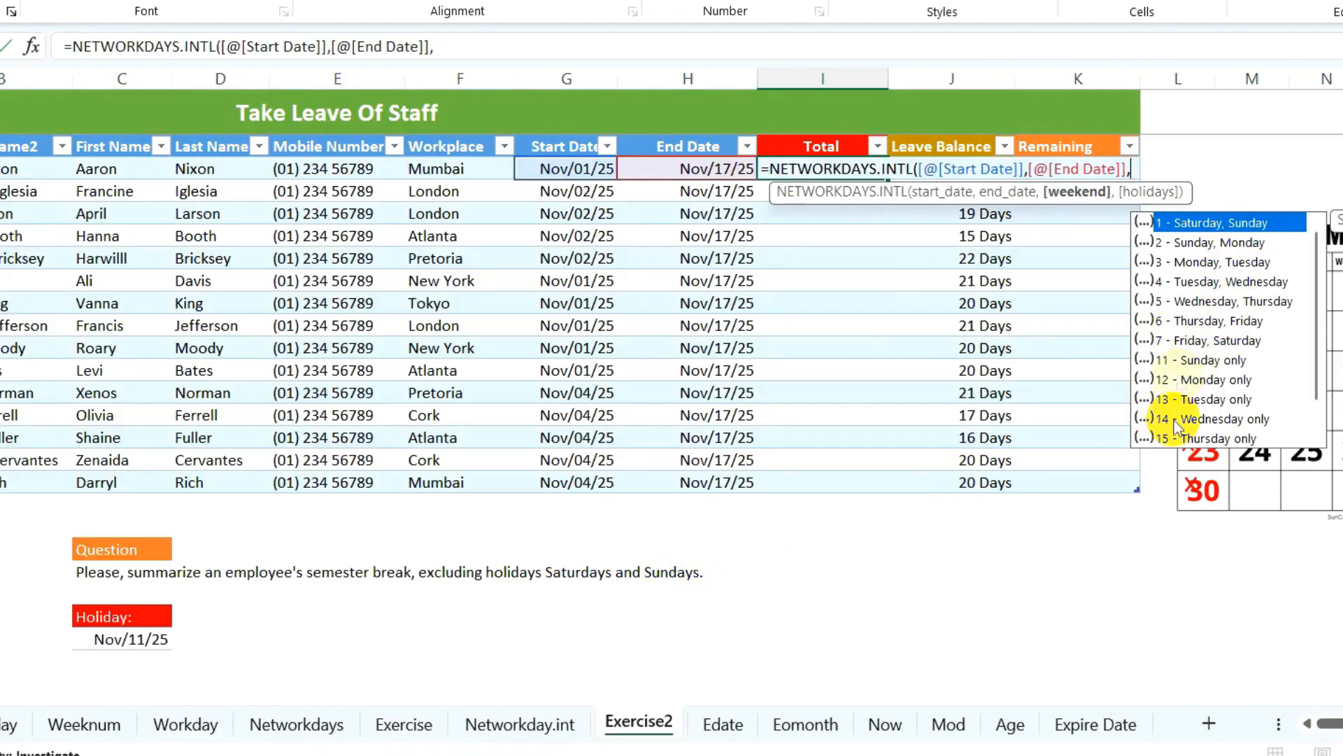
- Complete the formula with weekend code 1 (Saturday–Sunday) and absolute holiday $C$24
double_click(1195, 231)
text(,)
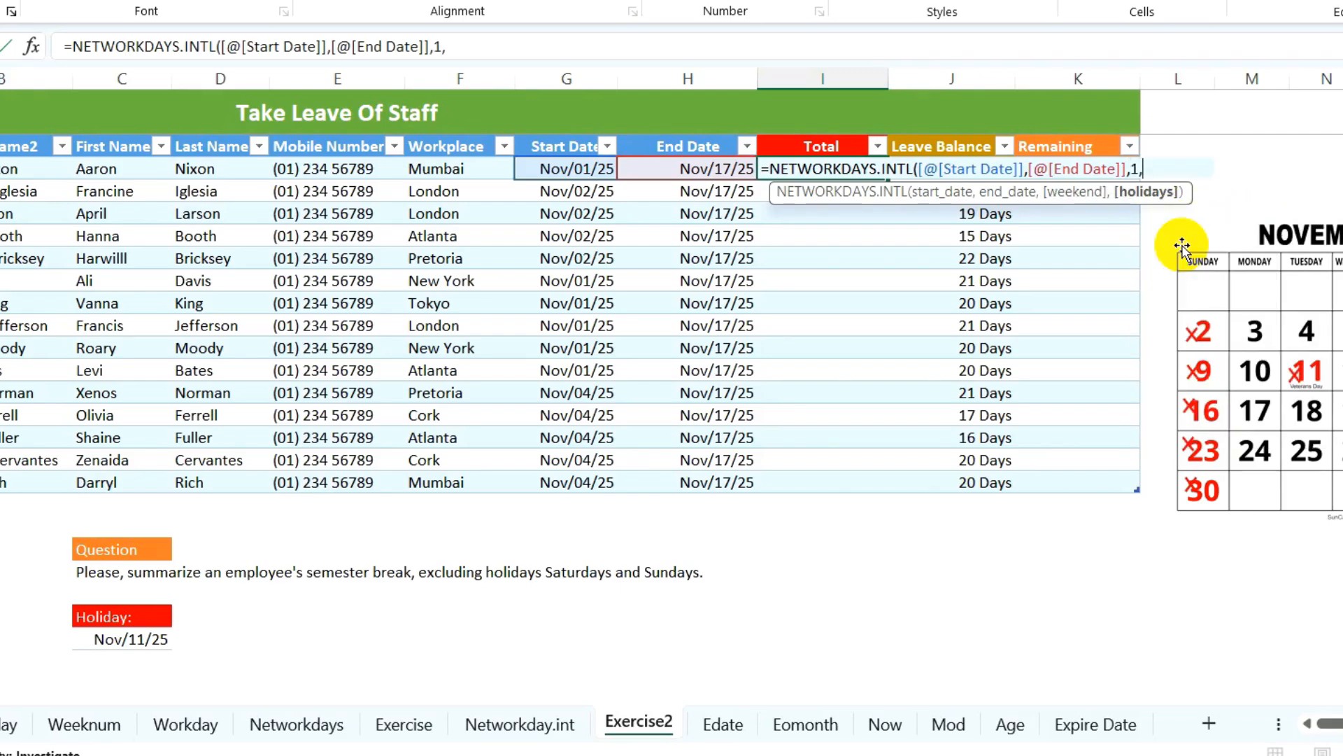
key(BackSpace)
text(,)
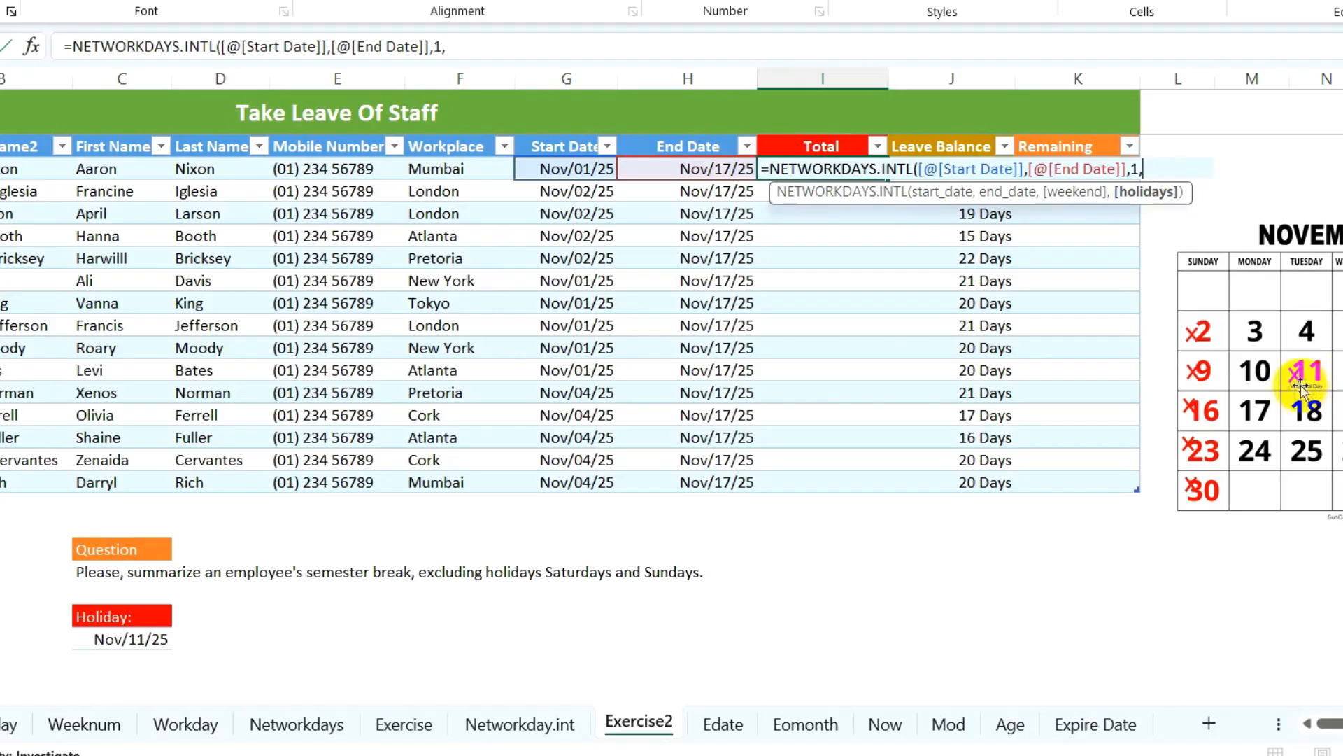
click(112, 639)
key(F4)
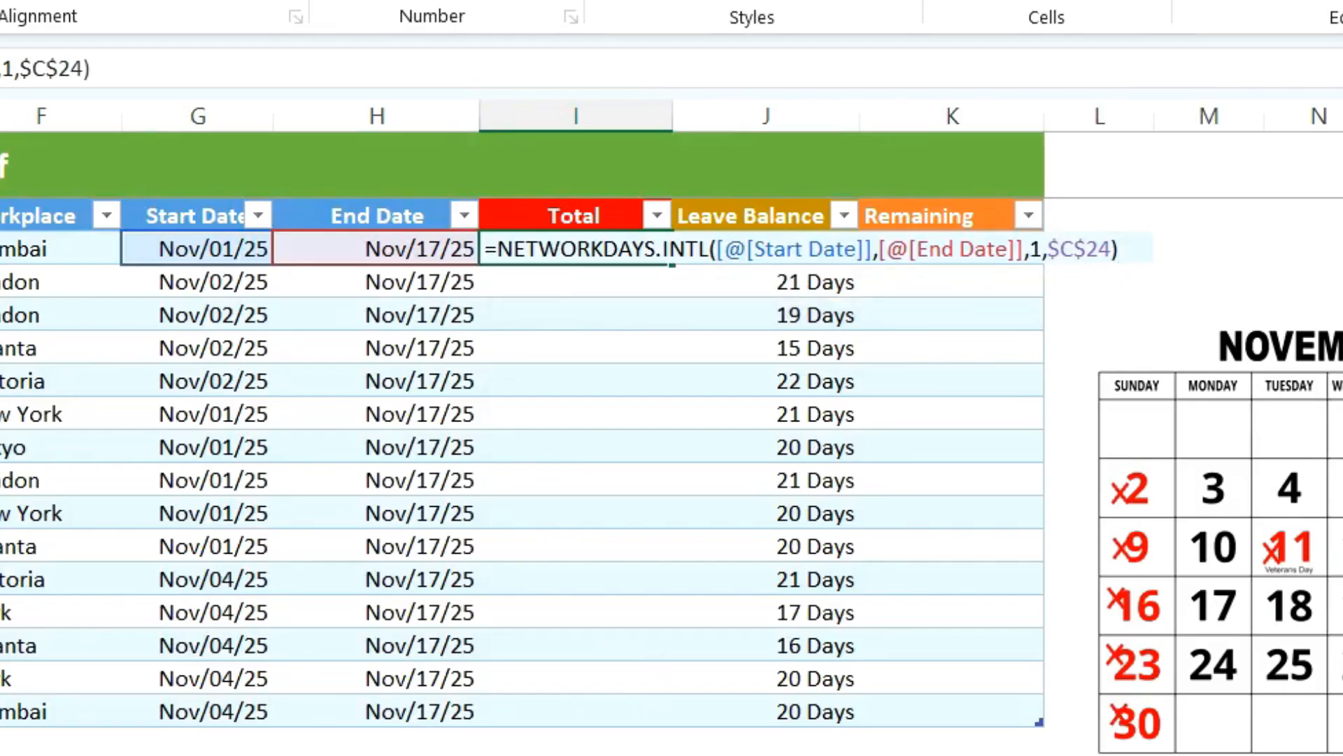
key(Return)
- Centre the Total column values, showing 10 Days or 9 Days
drag(574, 248, 565, 696)
click(1, 2)
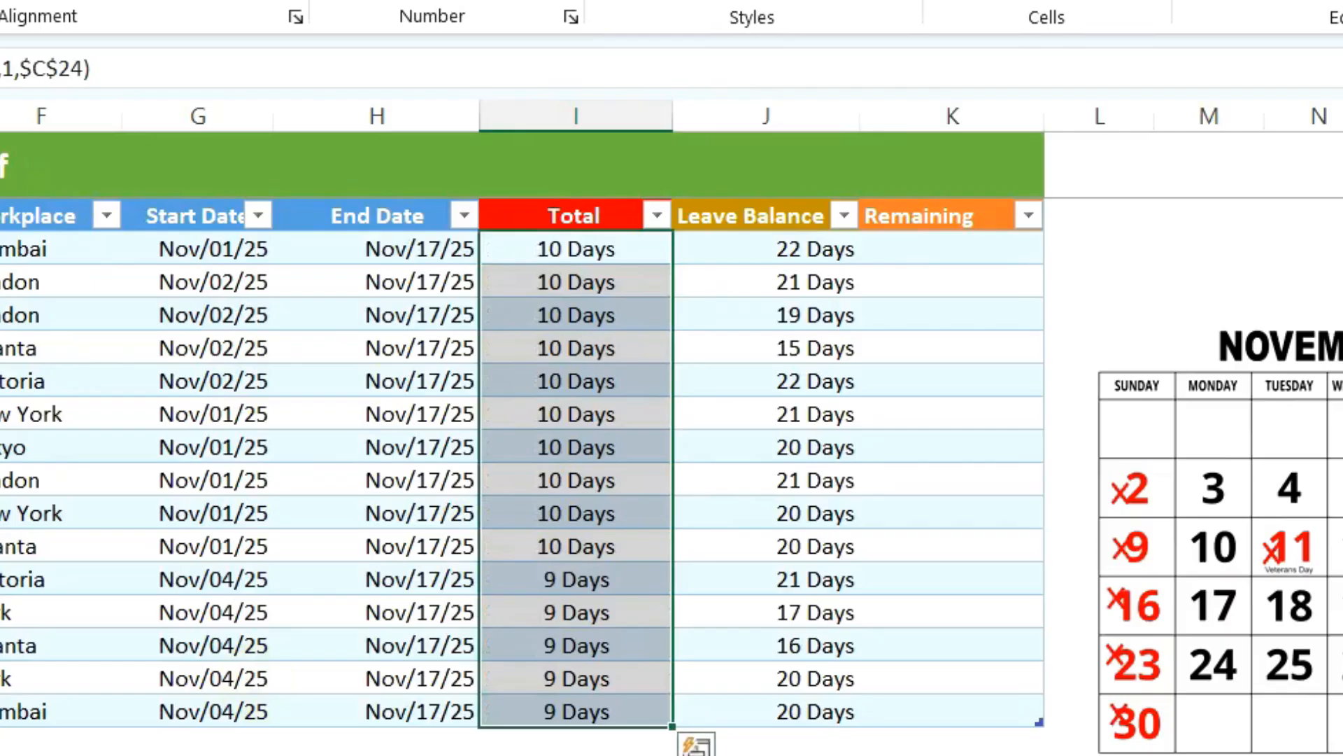
click(633, 242)
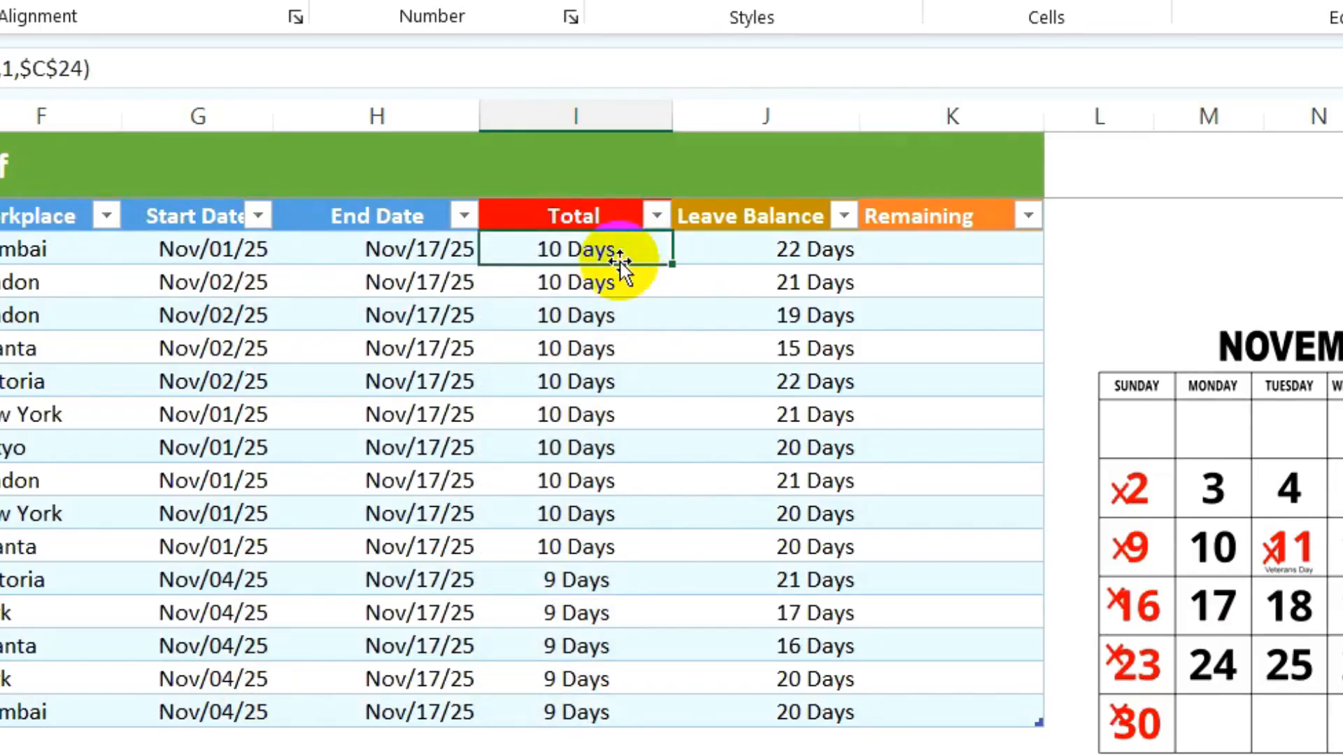
- In K3 enter =[@[Leave Balance]]-DAY([@[Total]]) to fill the Remaining column
click(936, 254)
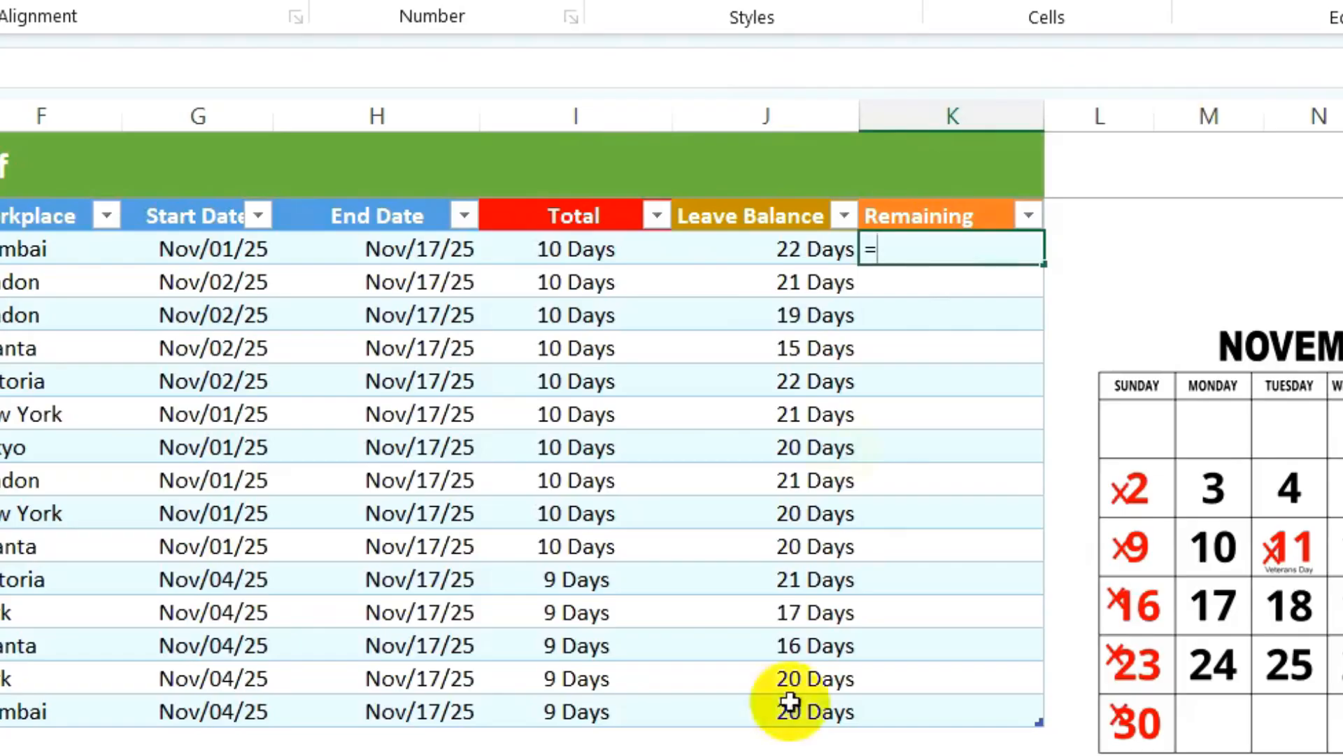
click(756, 252)
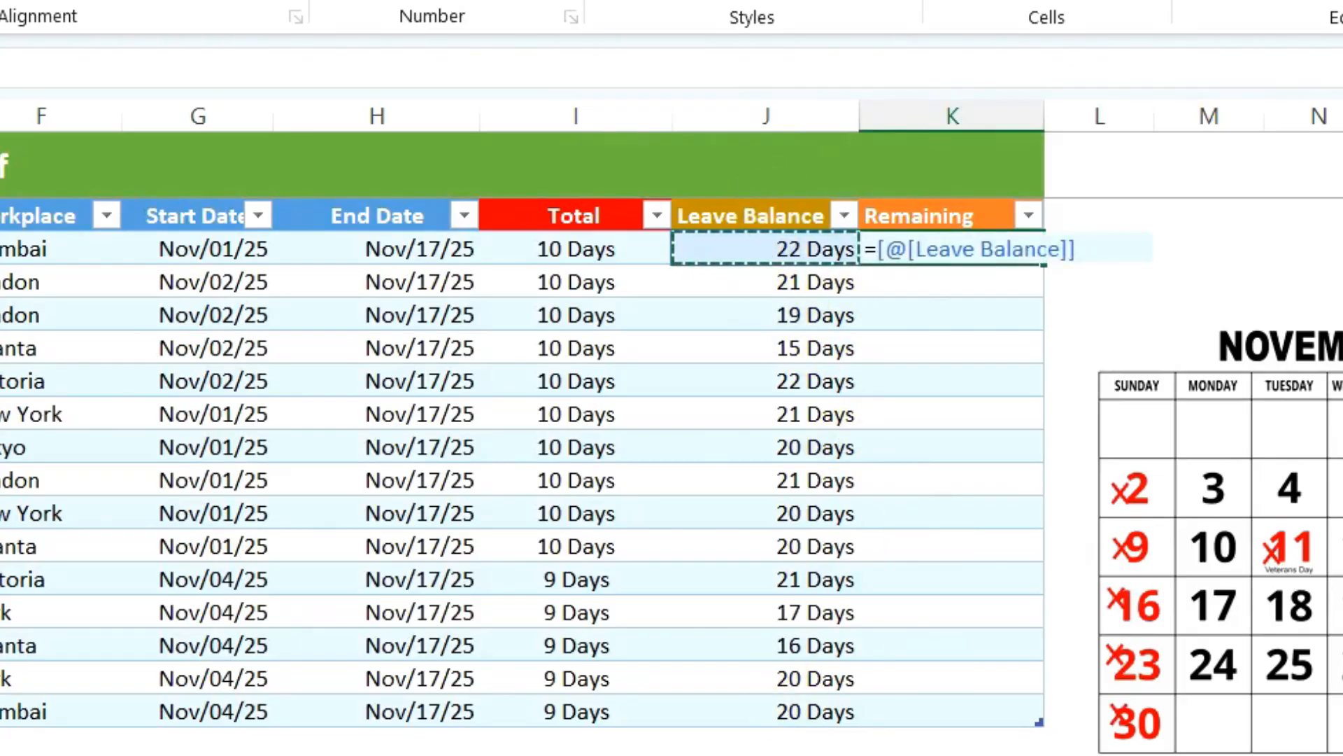
text(-DAY)
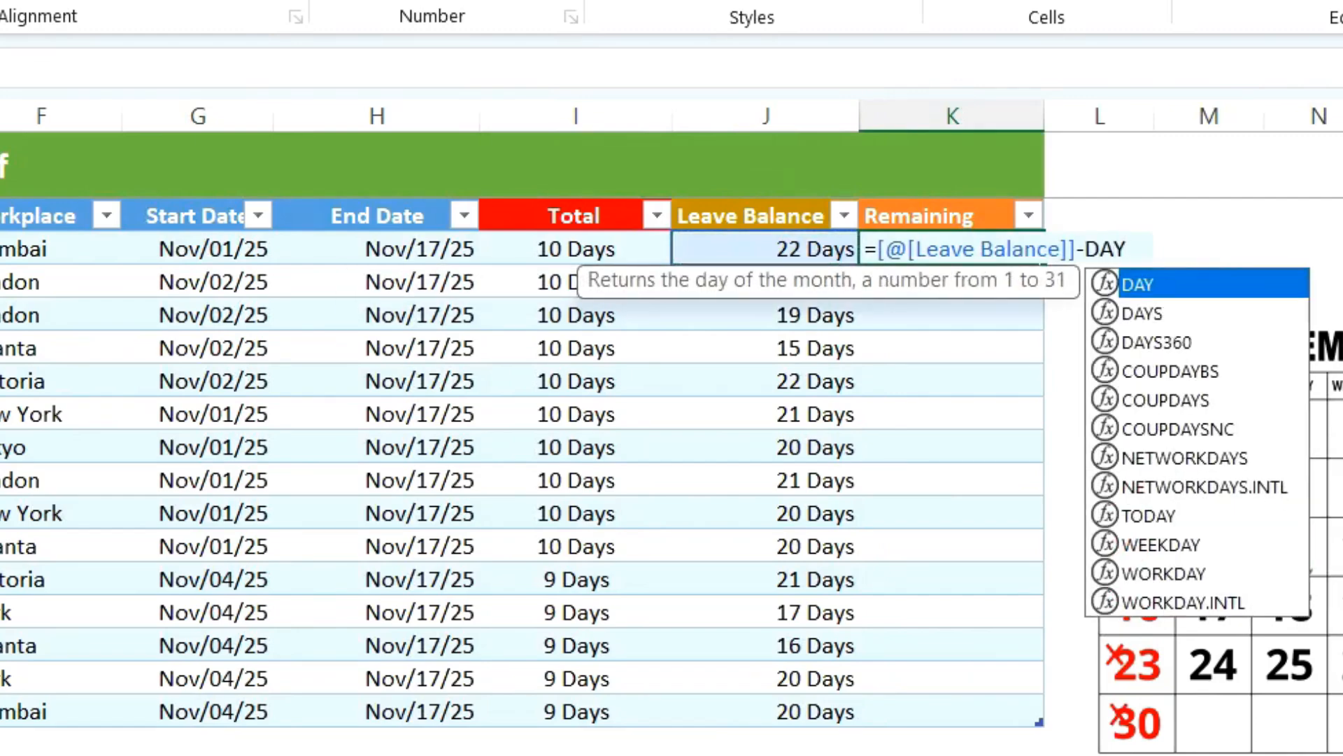
text(()
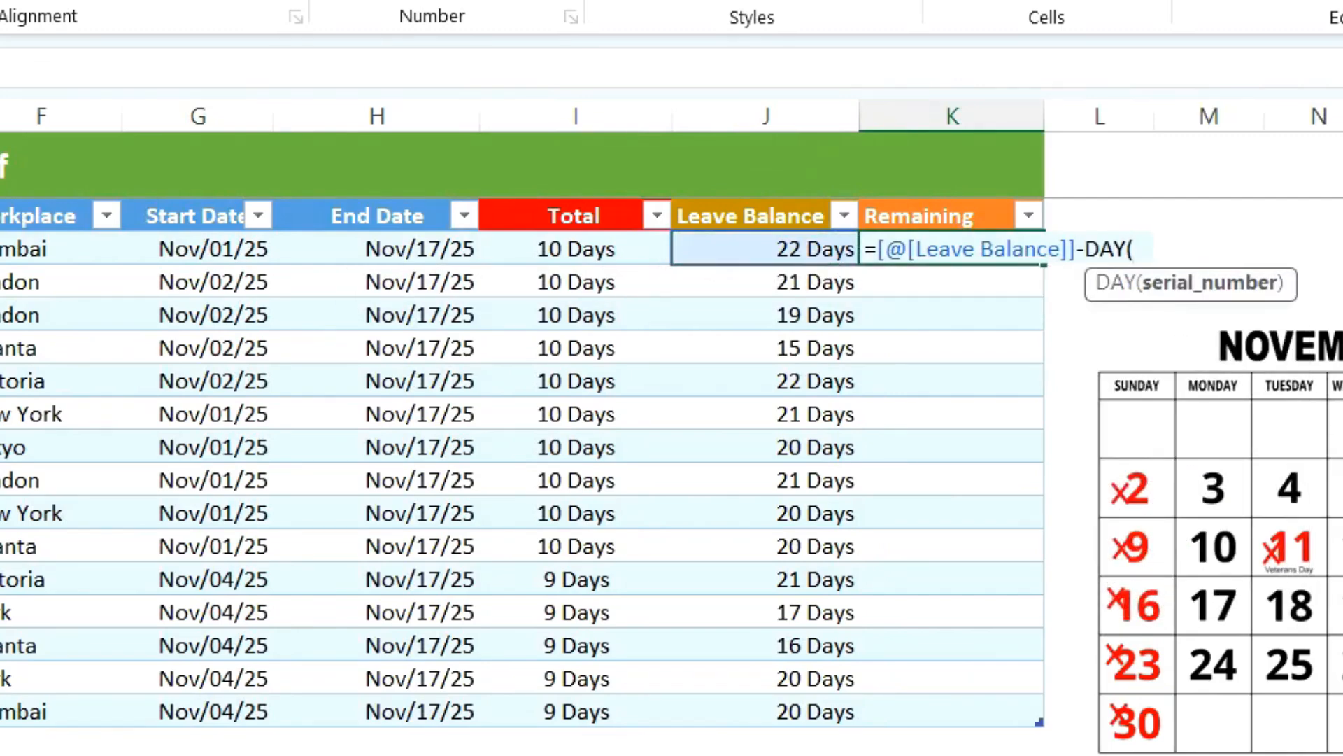
click(560, 247)
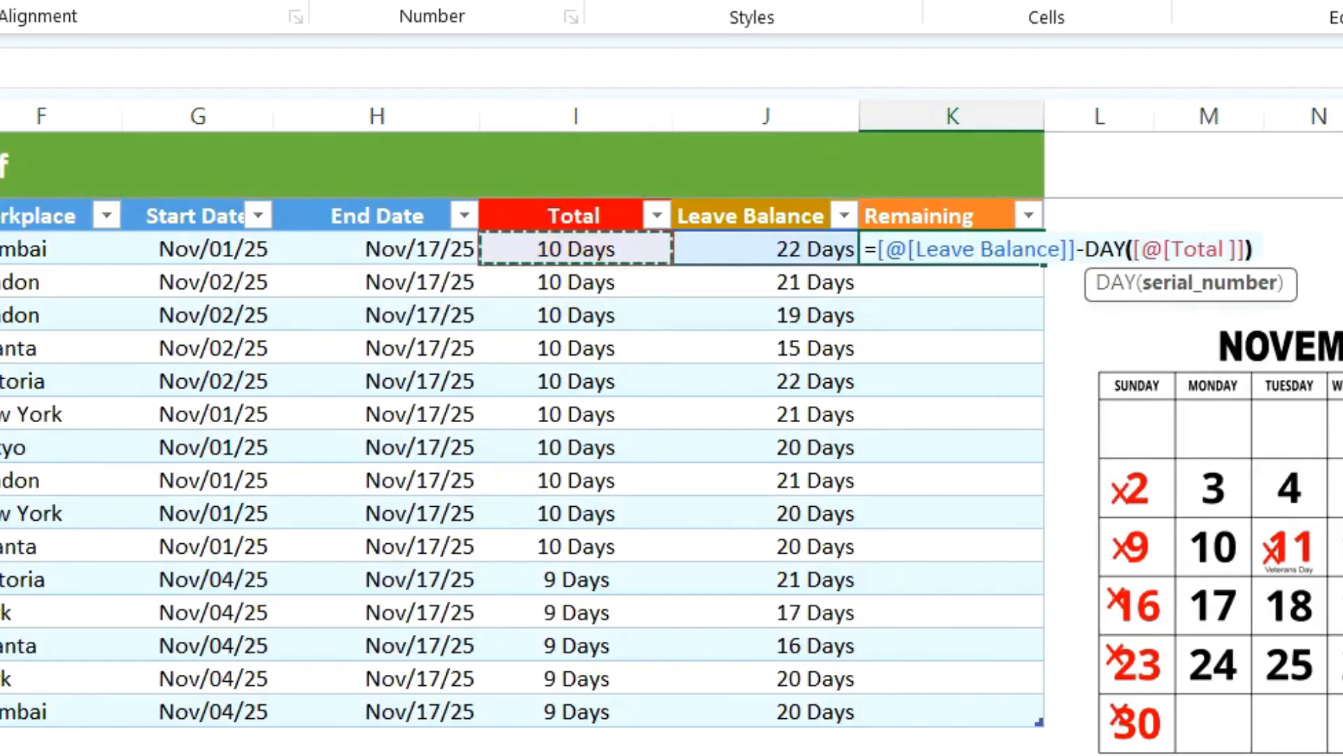
key(Return)
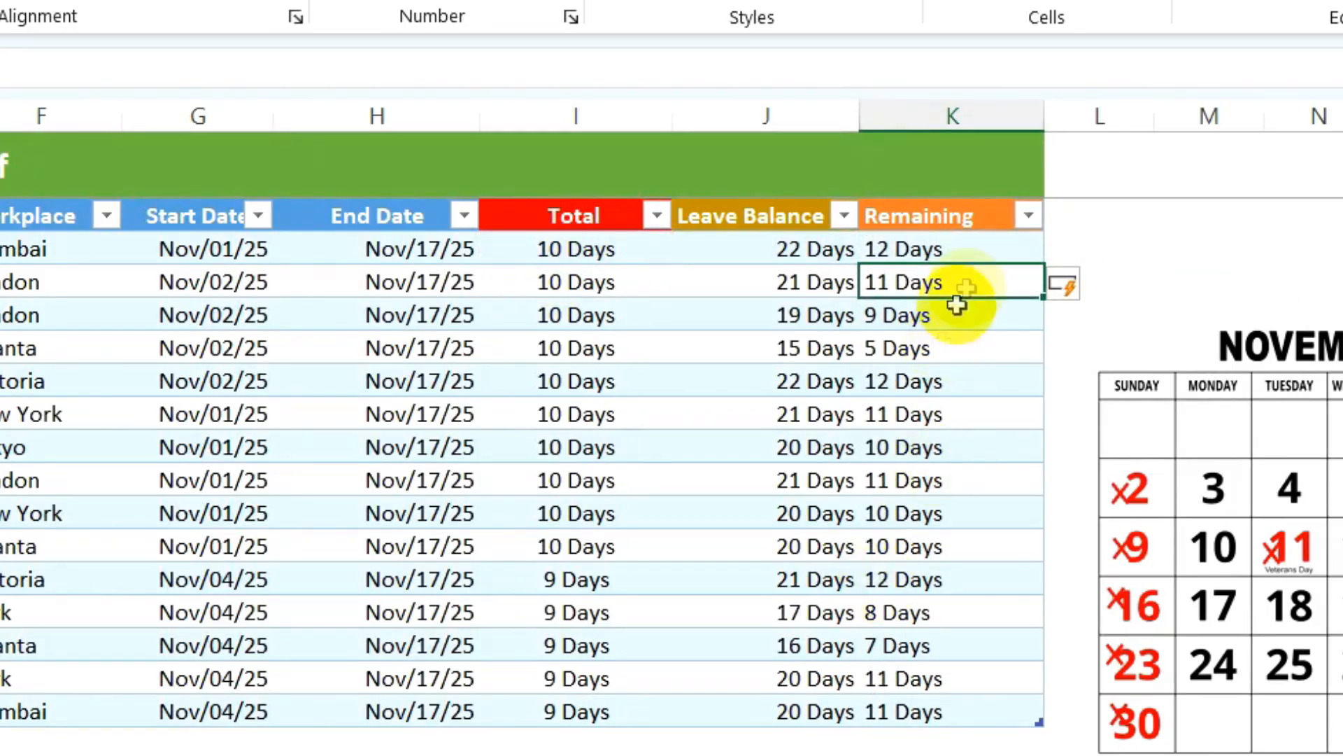
- Centre the Remaining column results
drag(969, 249, 984, 717)
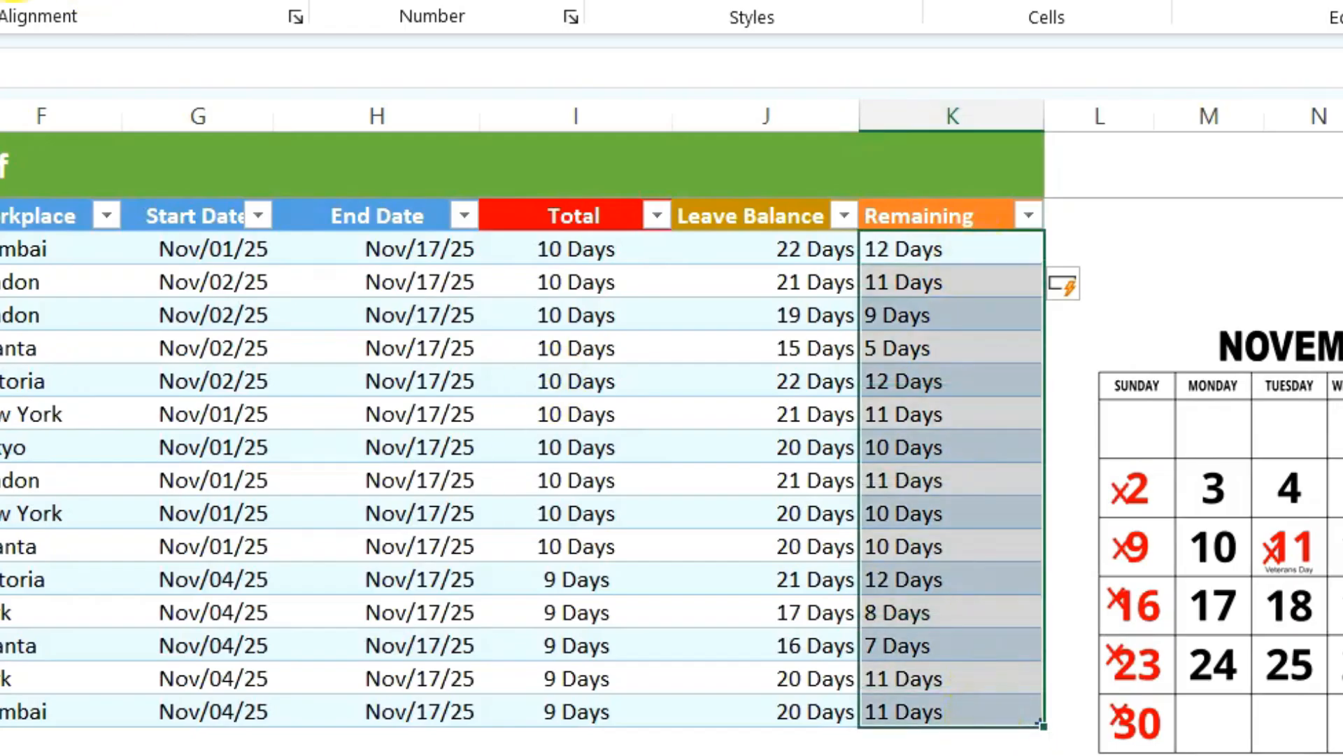
click(0, 0)
click(953, 715)
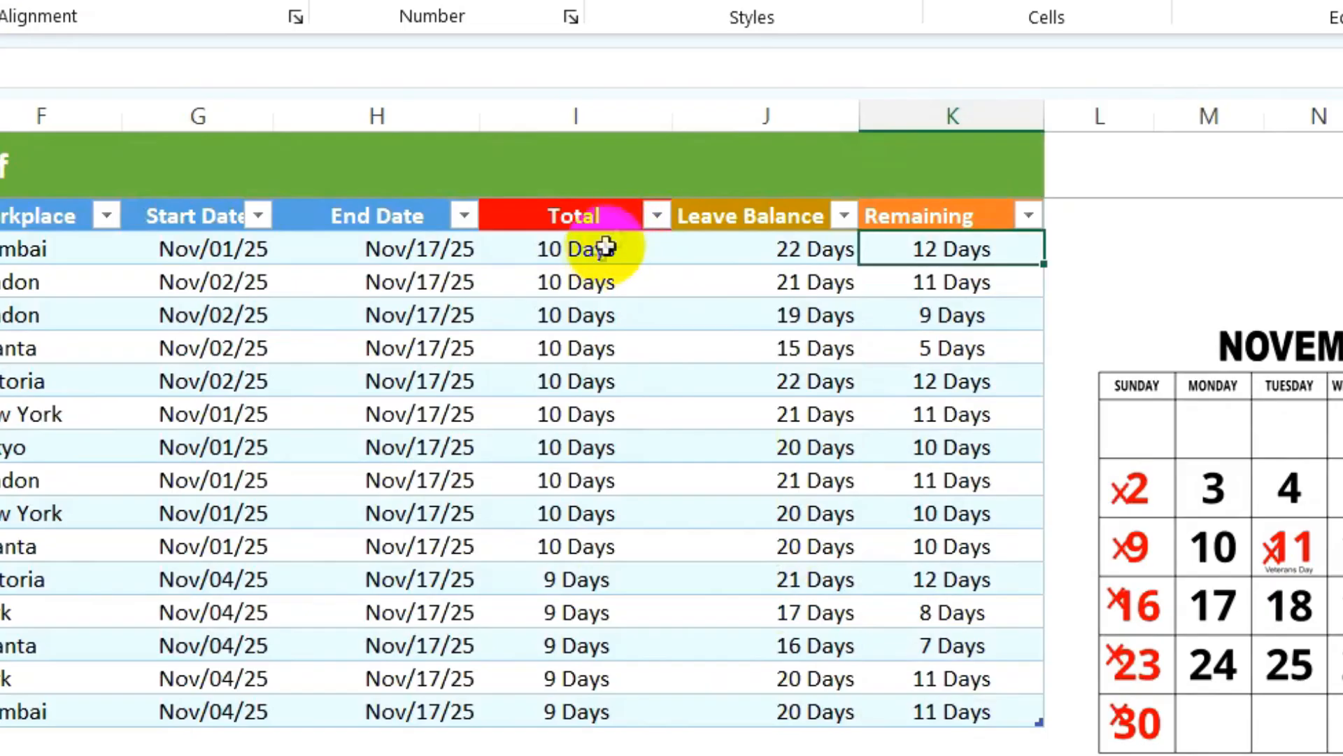
- Verify the first row's Total formula, Leave Balance and Remaining formula
click(601, 250)
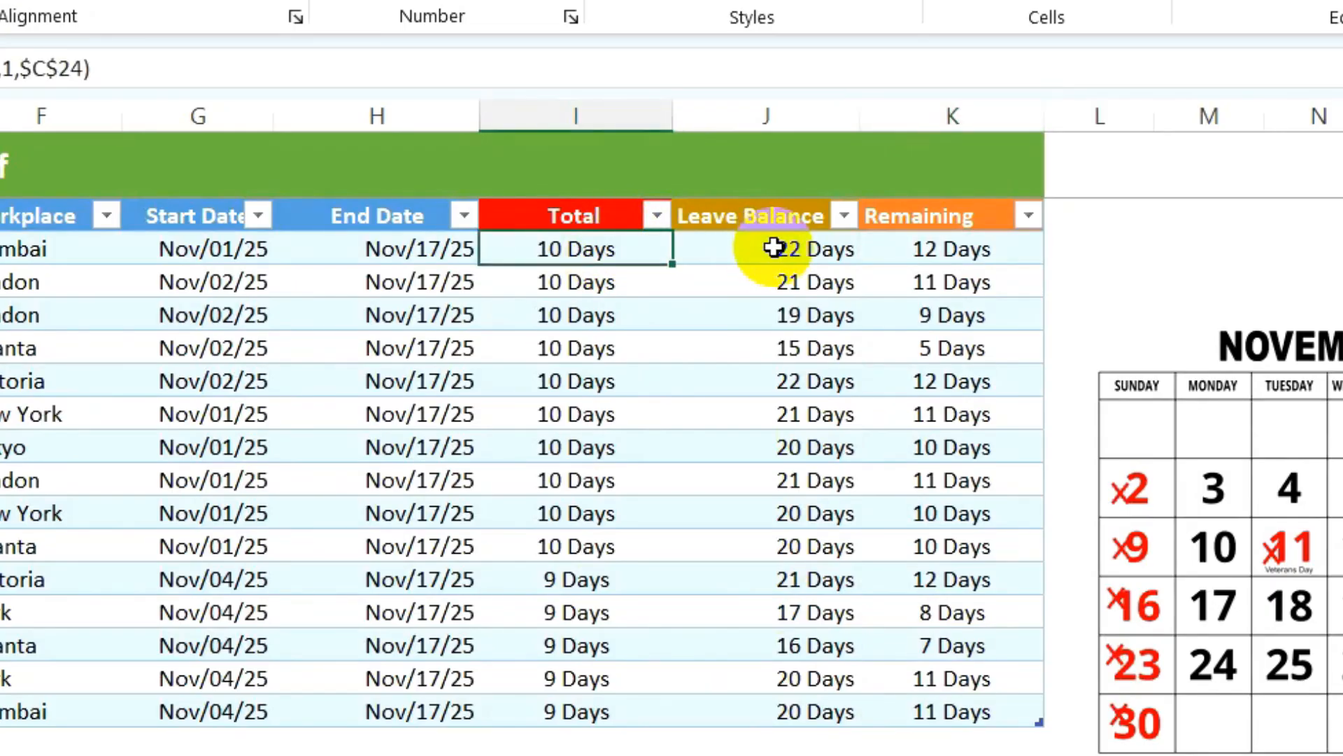
click(774, 247)
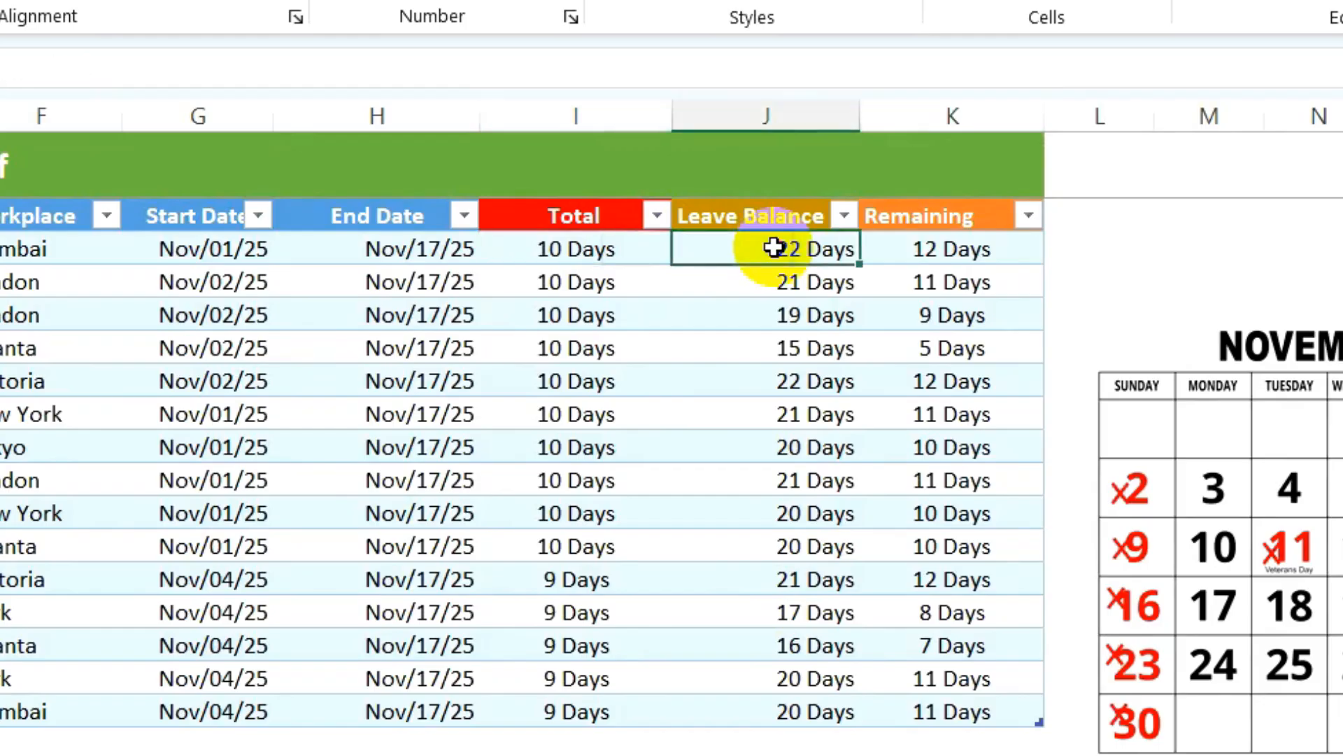
click(939, 249)
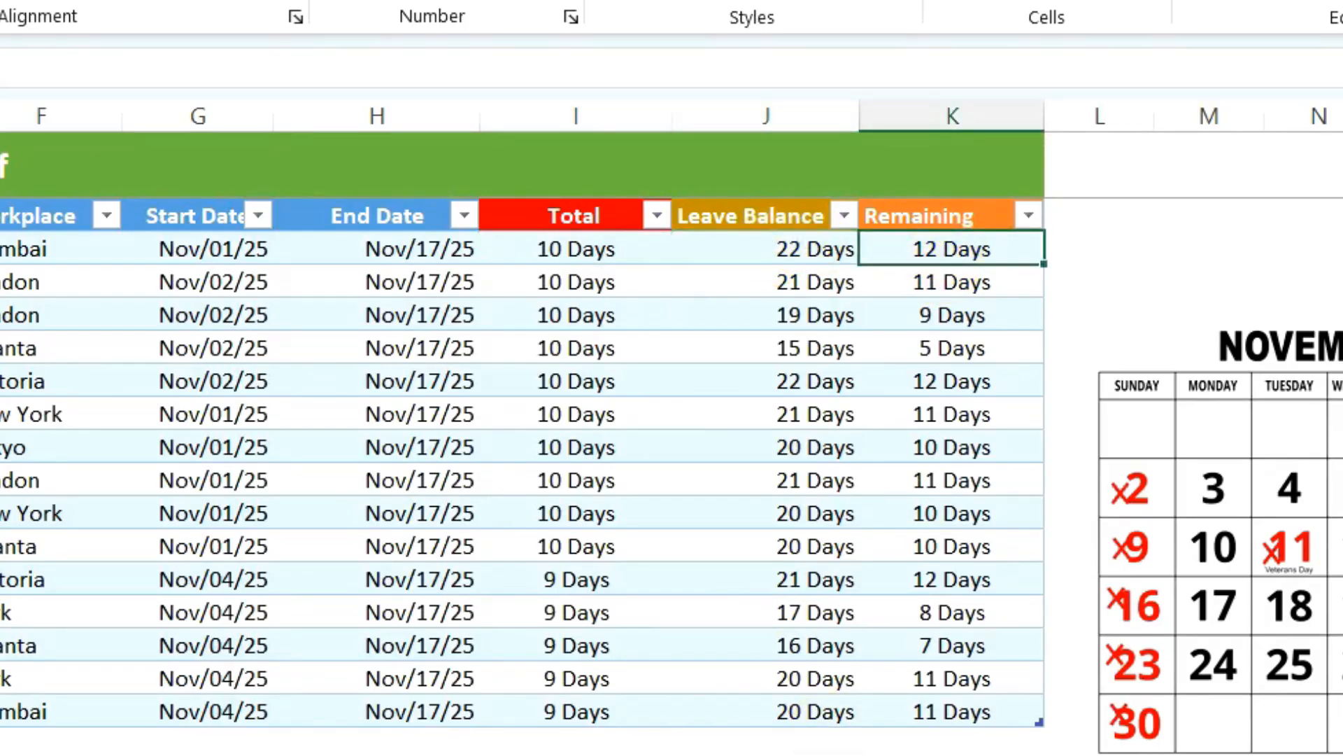